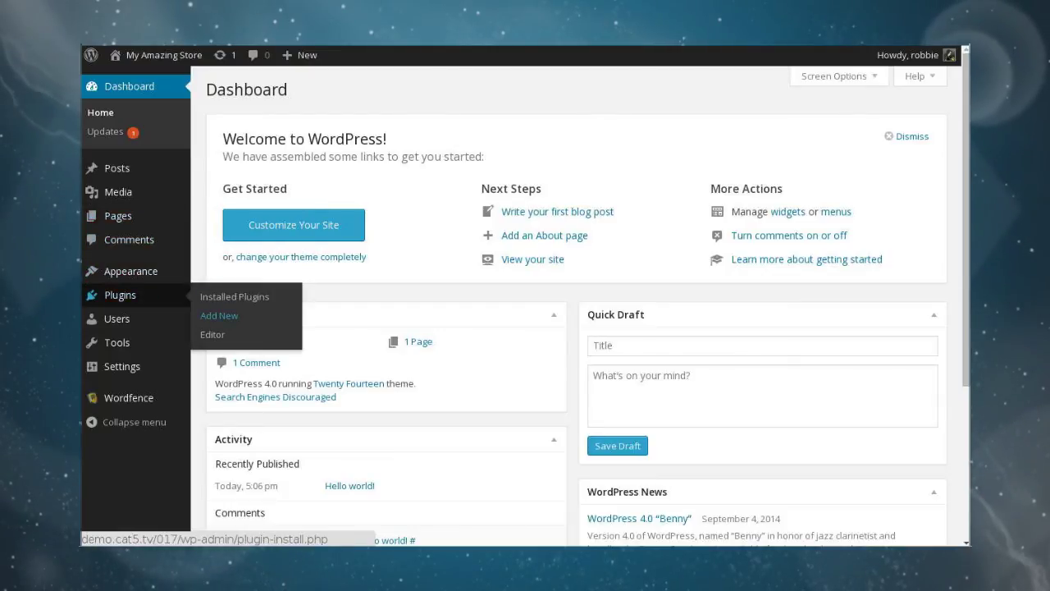
Search the plugin directory for woocommerce and install the WooCommerce - excelling eCommerce plugin
click(219, 315)
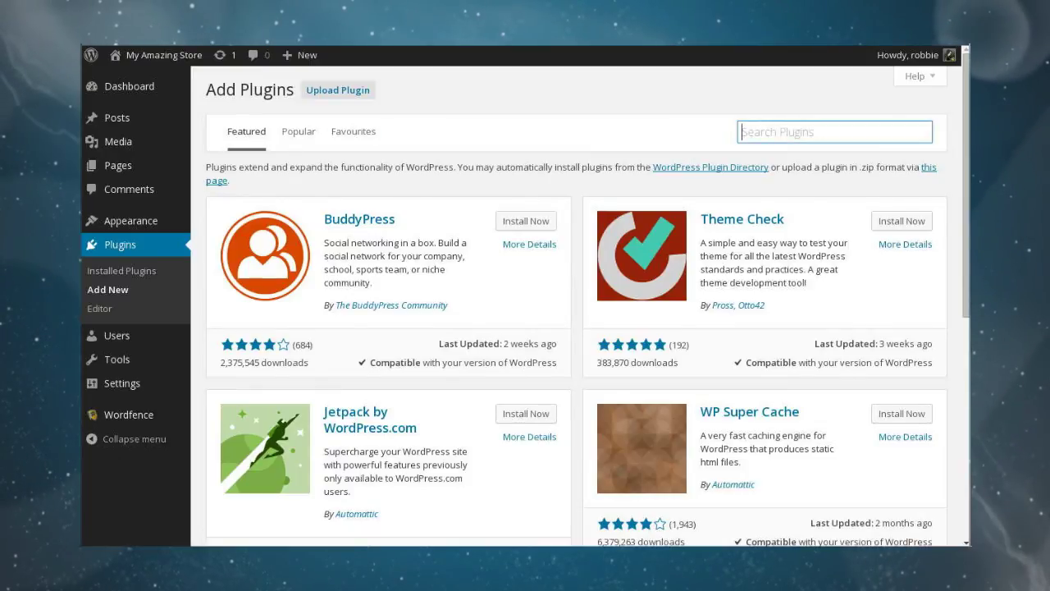
text(woocommer)
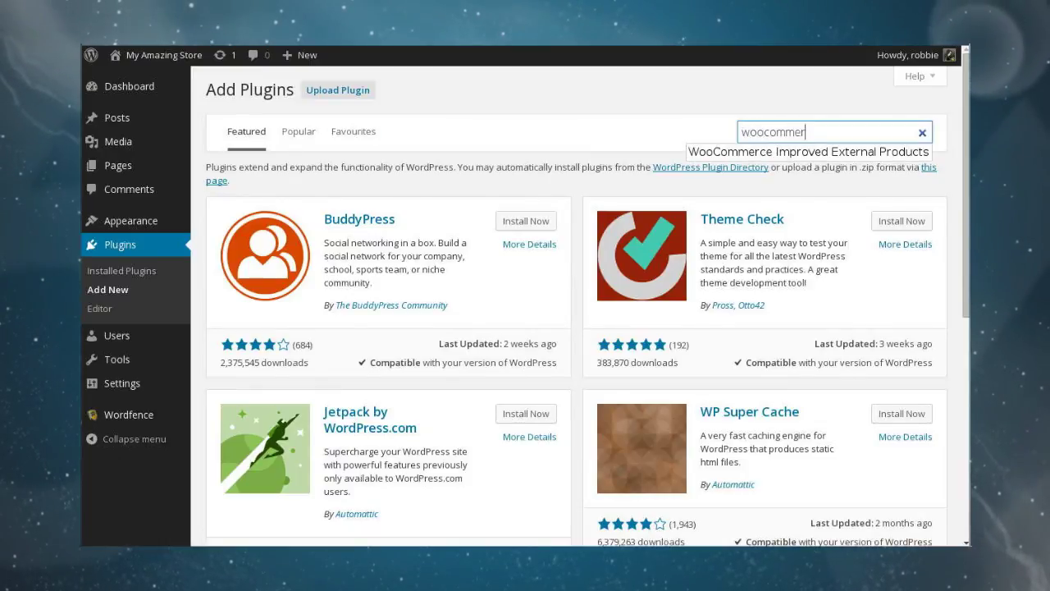
text(ce)
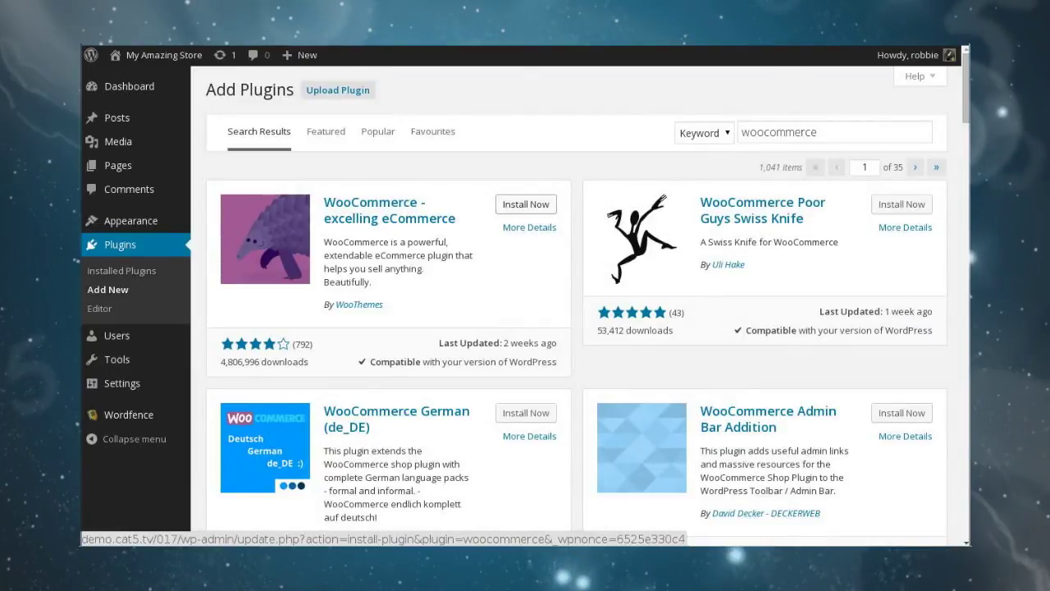
click(525, 204)
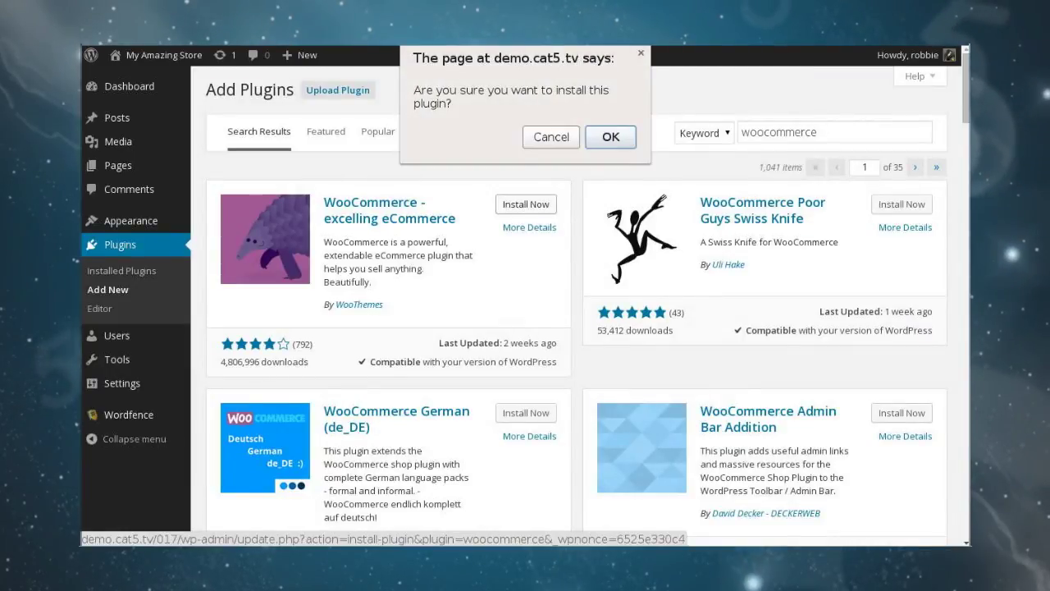
key(Return)
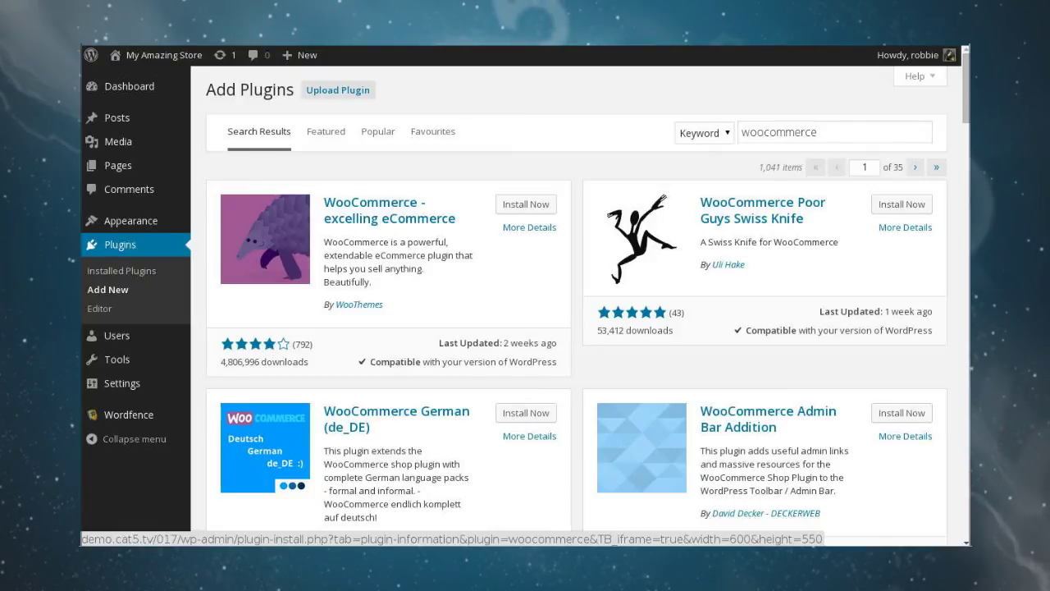
click(525, 204)
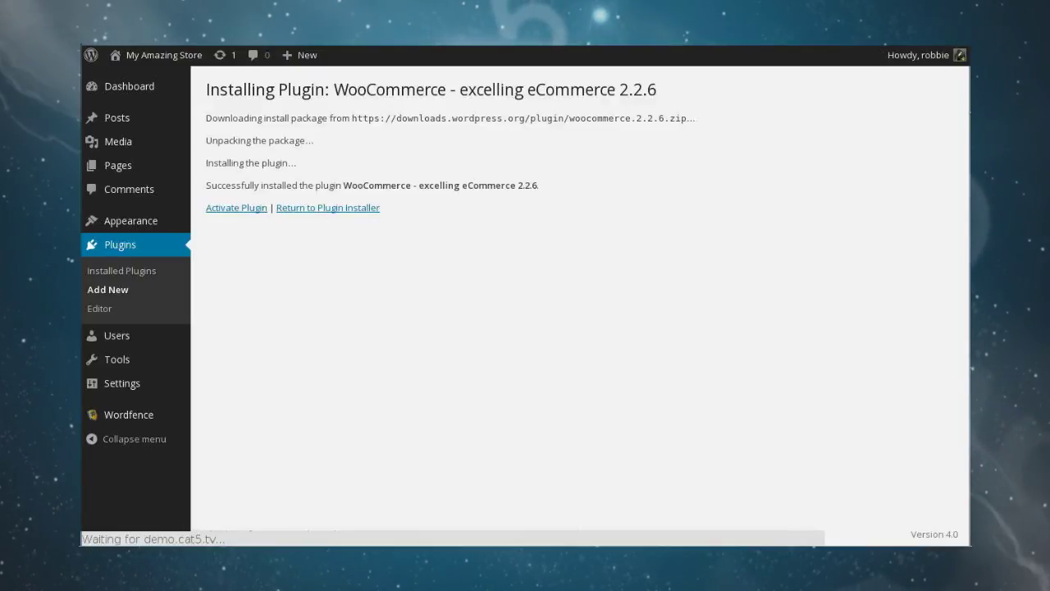
Review the WooCommerce installation messages, from downloading and unpacking the package to installing the plugin
drag(244, 140, 422, 186)
click(423, 186)
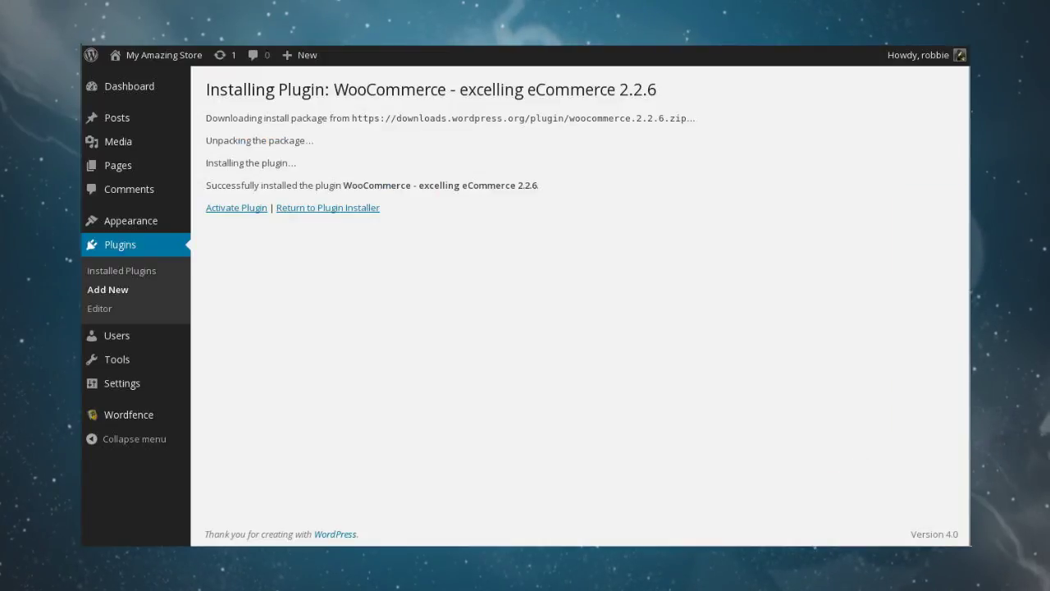
drag(322, 118, 532, 118)
drag(233, 140, 315, 141)
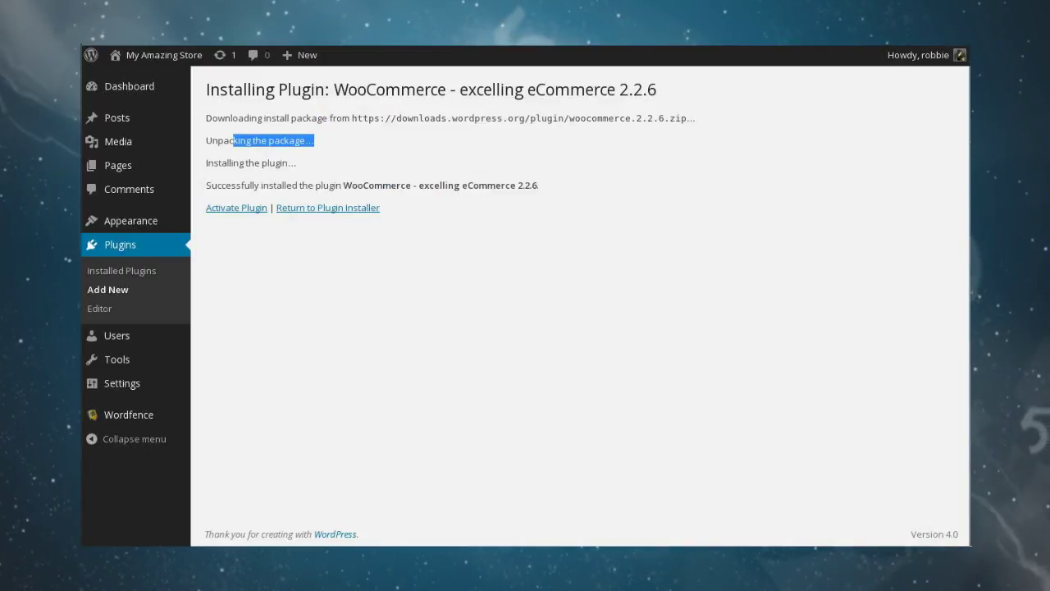
drag(233, 163, 329, 186)
drag(236, 185, 538, 185)
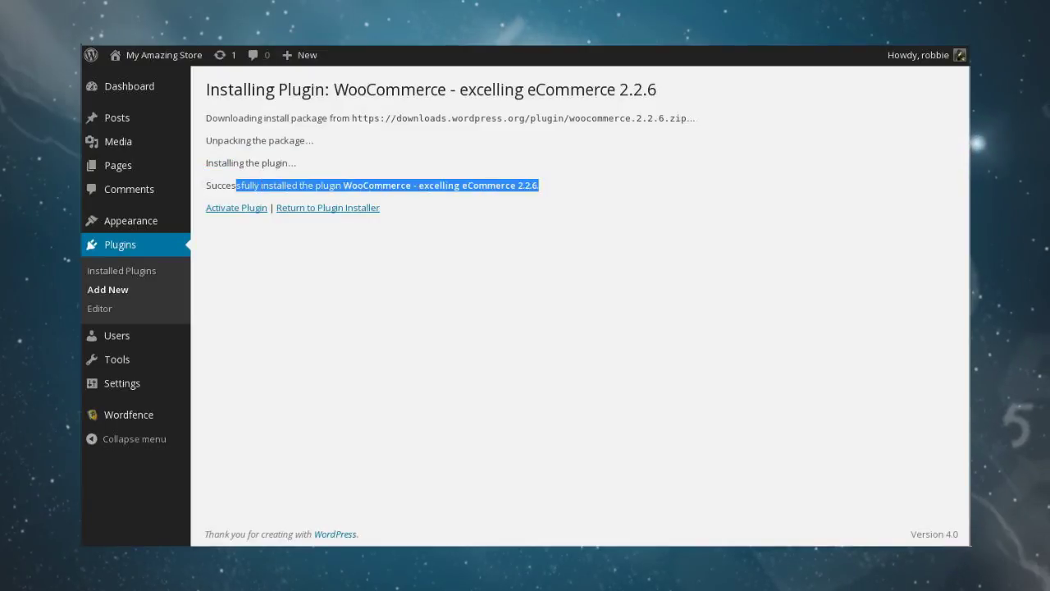
click(509, 197)
Activate the WooCommerce plugin and install its WooCommerce pages
click(236, 207)
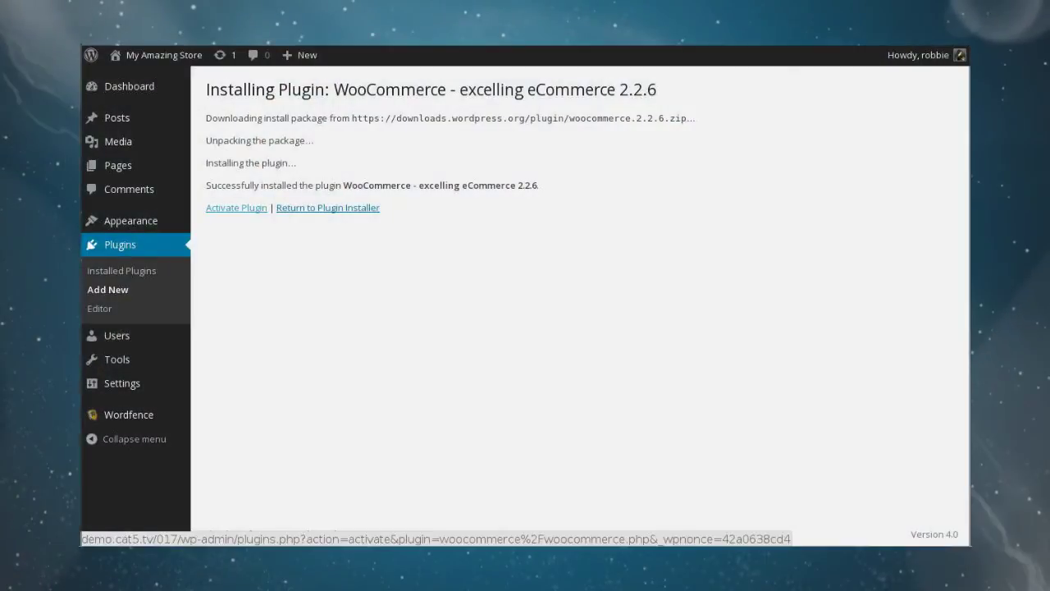
click(236, 208)
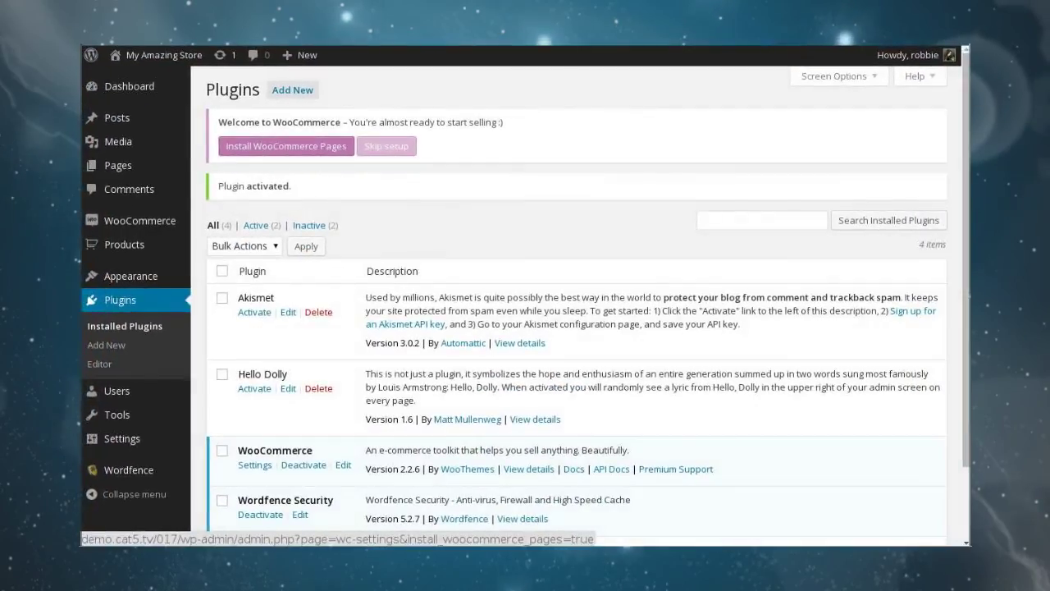
click(279, 142)
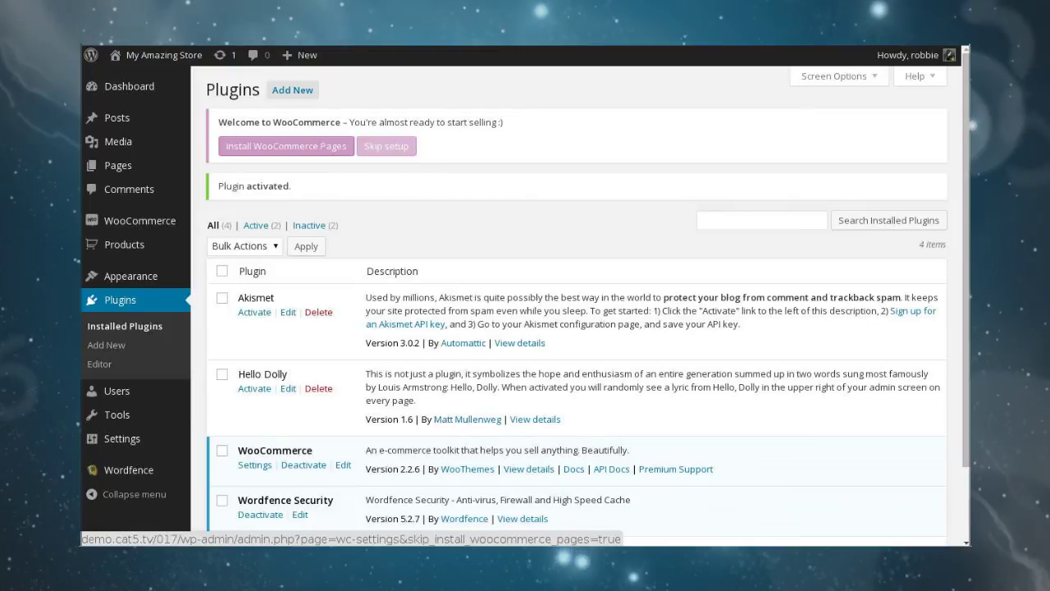
click(286, 146)
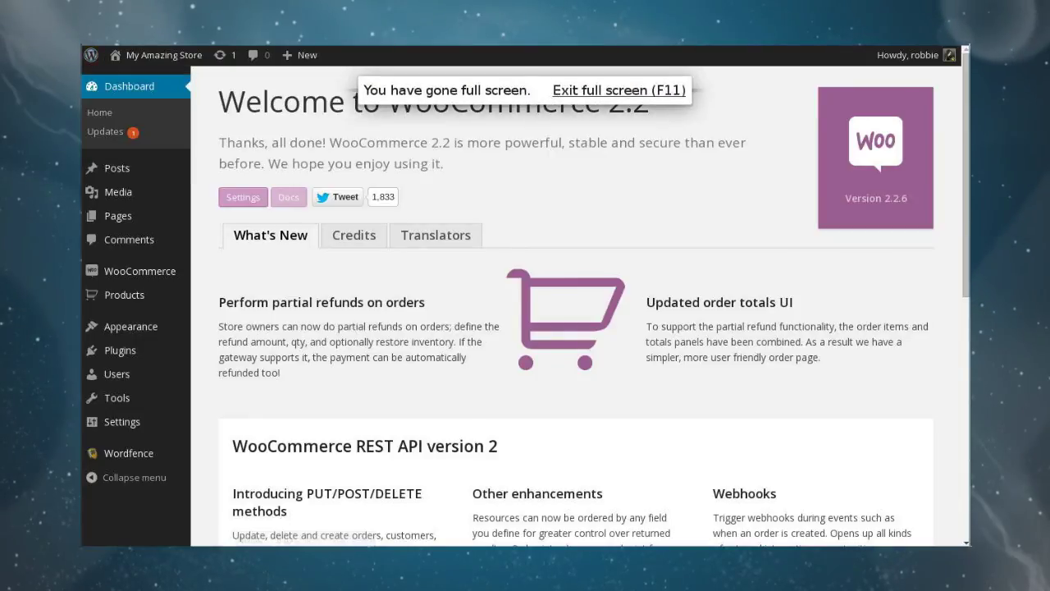
Copy the site's base address, demo.cat5.tv/017, and open the store's front page full screen in a new browser tab
key(F11)
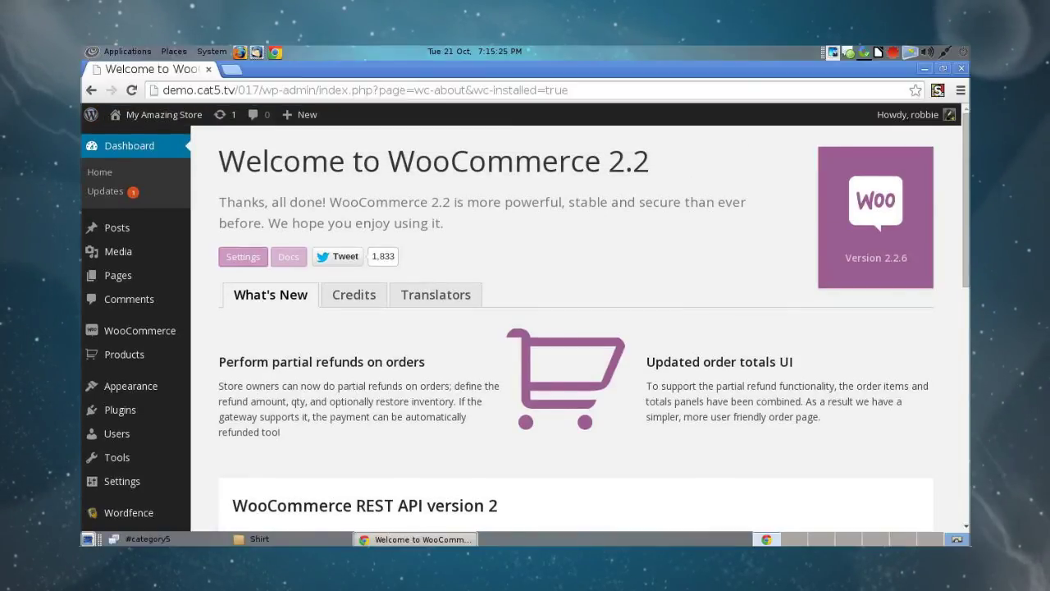
click(252, 90)
click(253, 90)
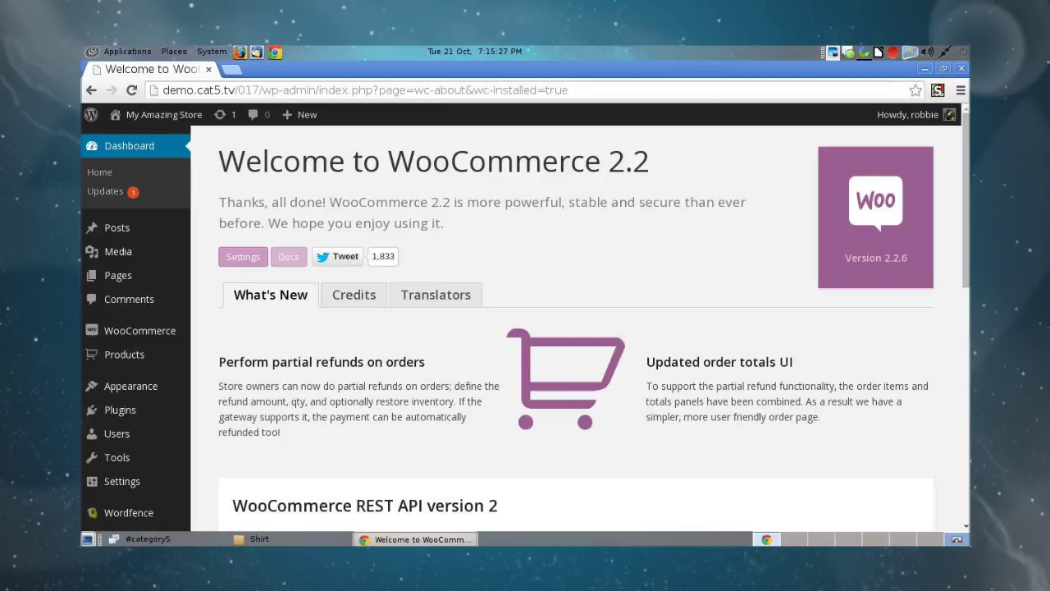
key(shift+Home)
key(ctrl+c)
key(ctrl+t)
key(ctrl+v)
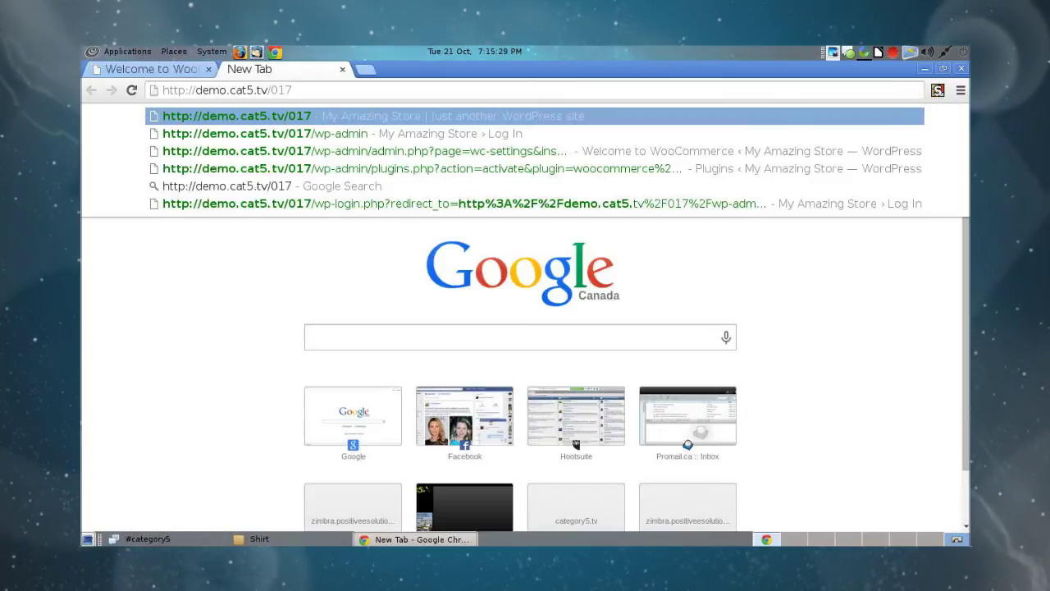
key(Return)
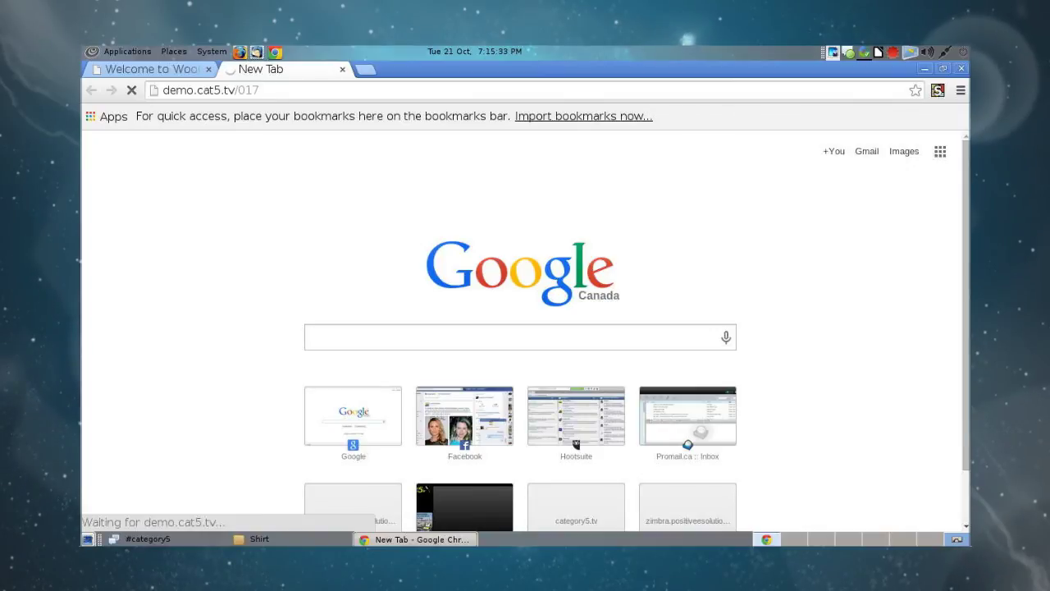
key(F11)
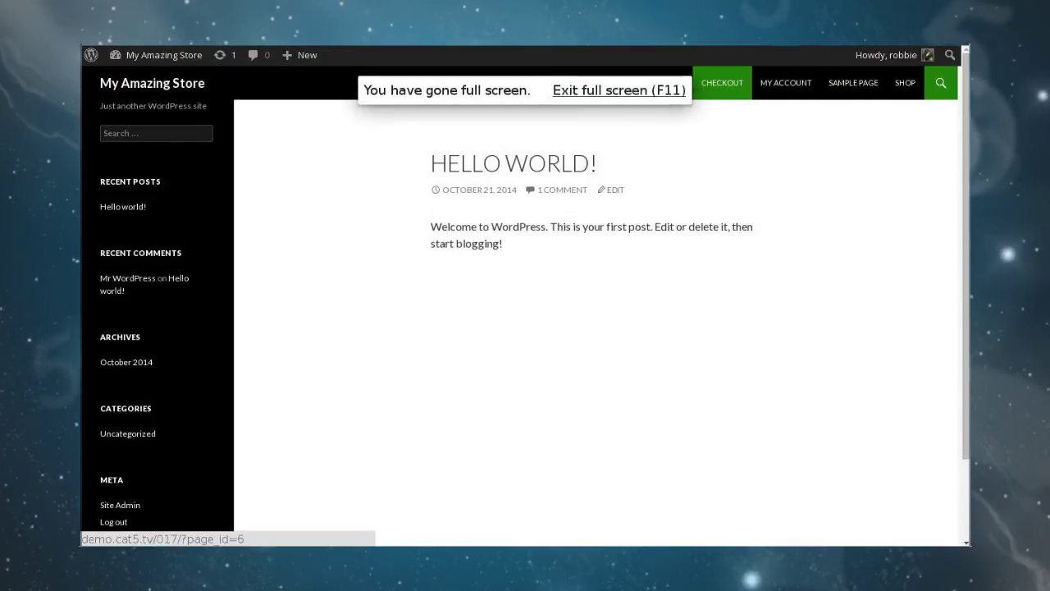
Leave full screen, return to the site's admin tab and open the WooCommerce settings
key(F11)
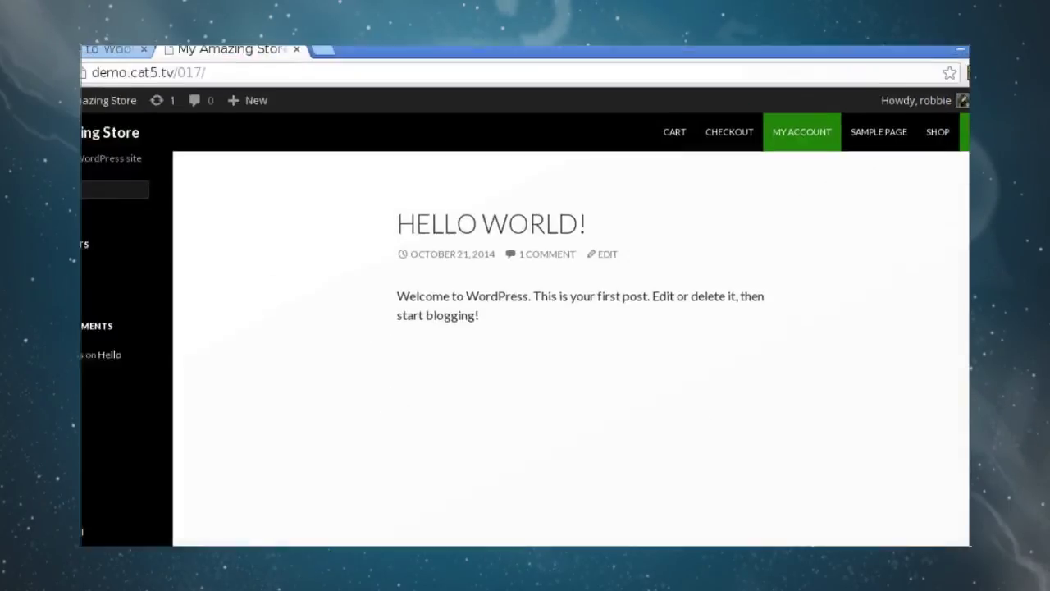
click(104, 50)
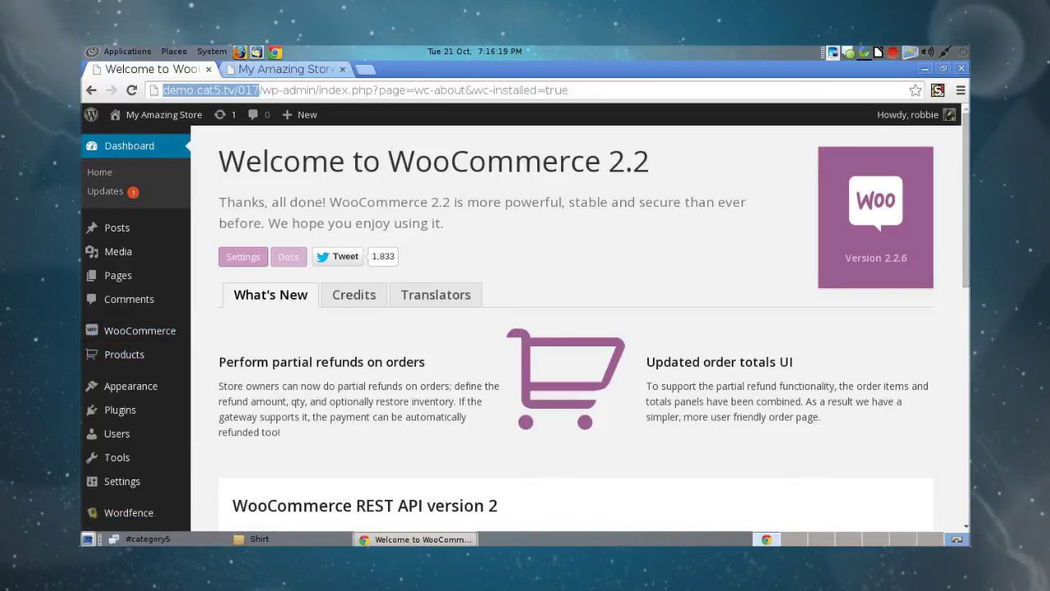
mouse_move(140, 330)
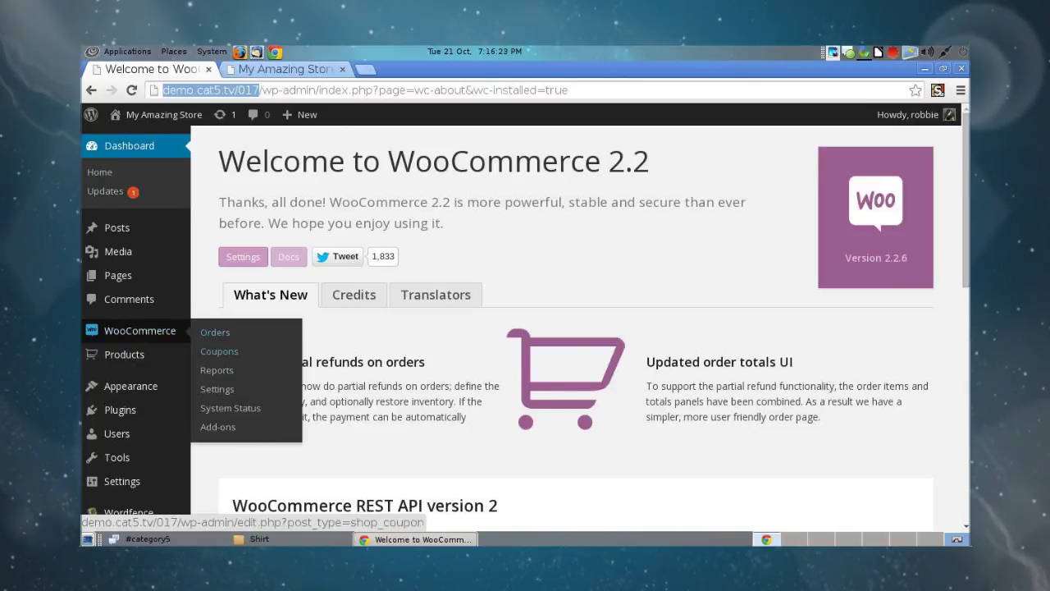
click(217, 389)
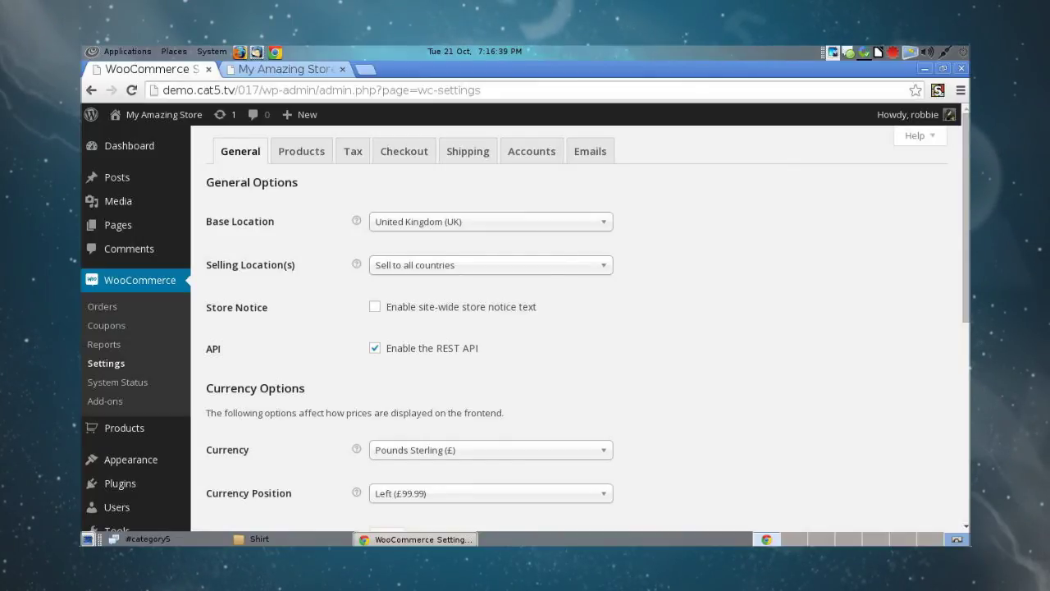
Set the store's base location to Canada — Ontario and choose to sell to all countries
click(491, 221)
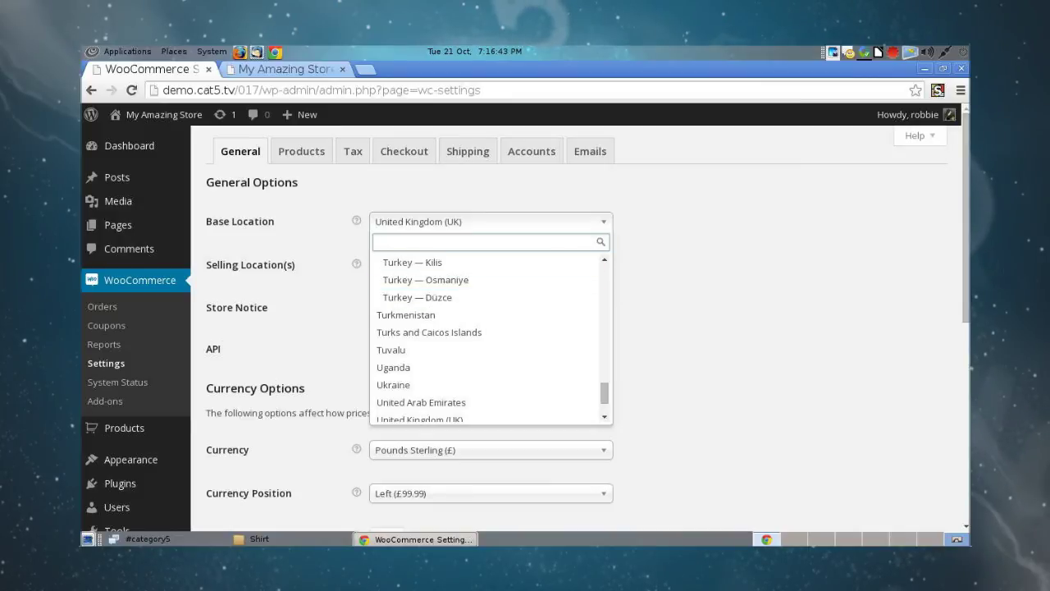
text(can)
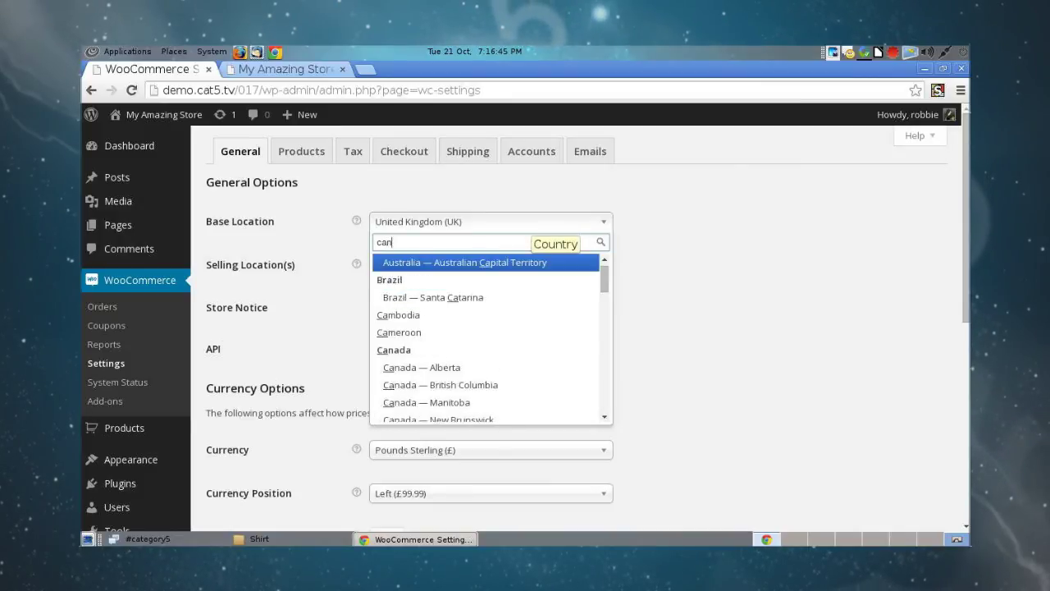
text(a)
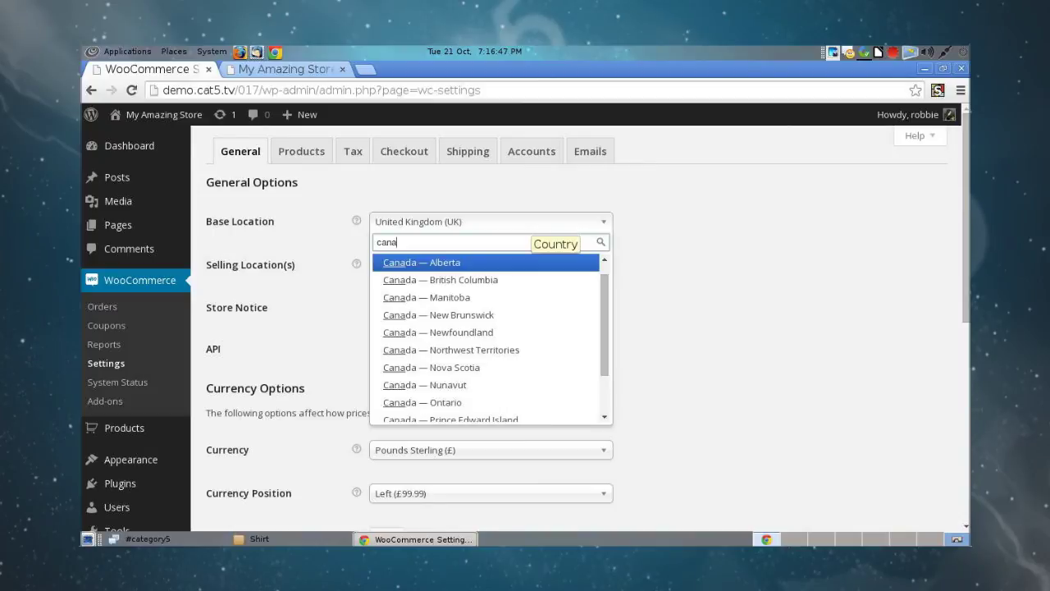
key(Down)
key(Down)
key(Down)
key(Down)
key(Down)
key(Down)
key(Down)
key(Down)
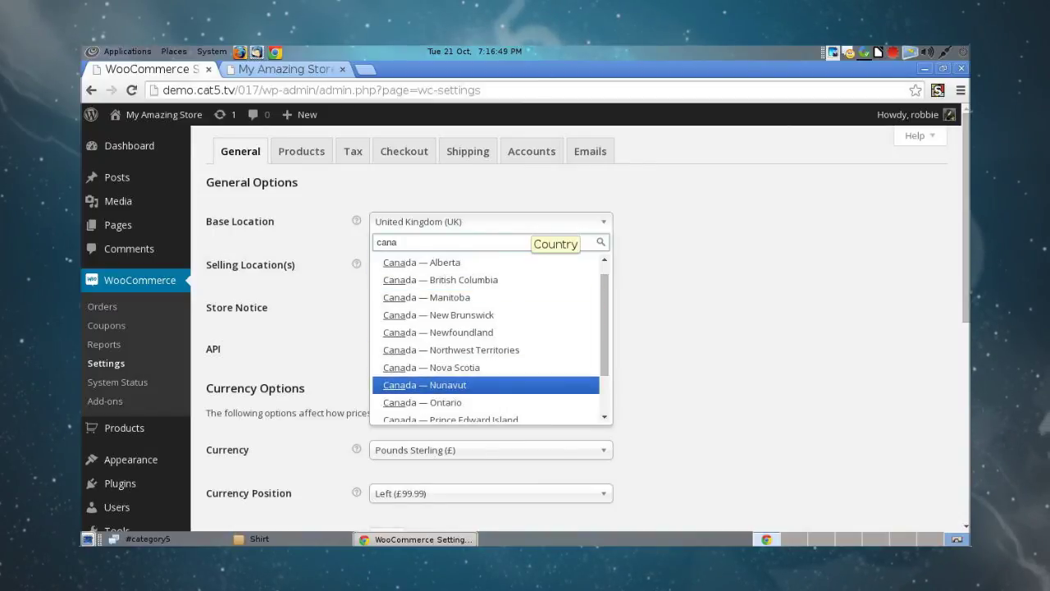
key(Return)
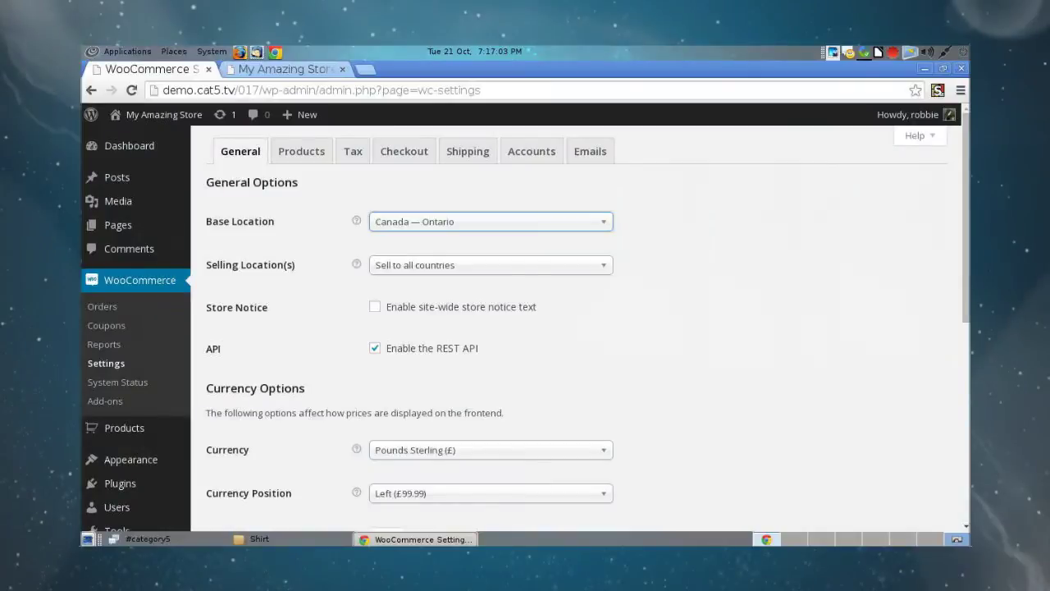
click(490, 264)
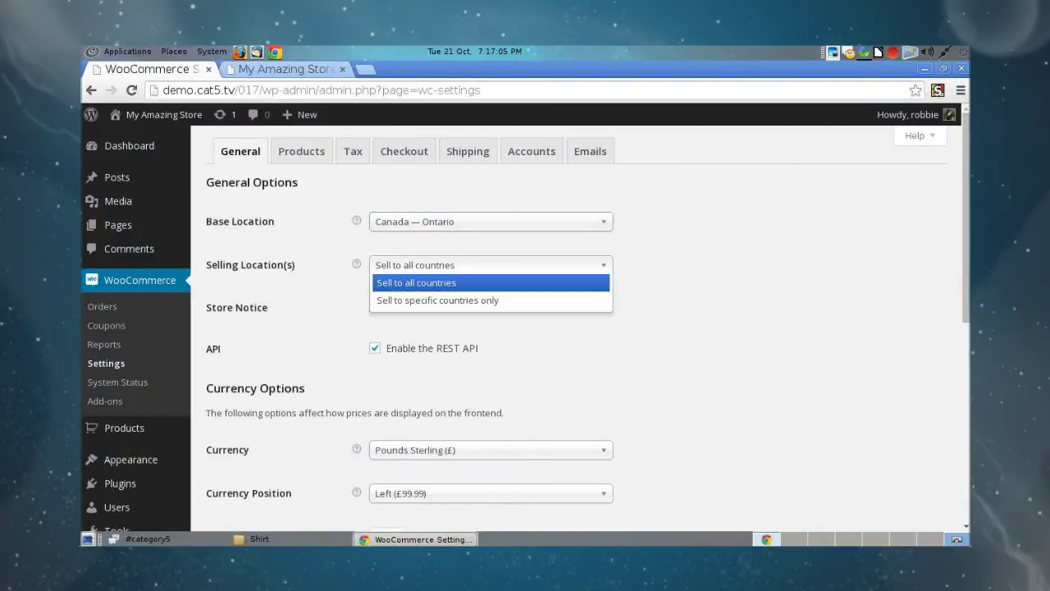
click(427, 281)
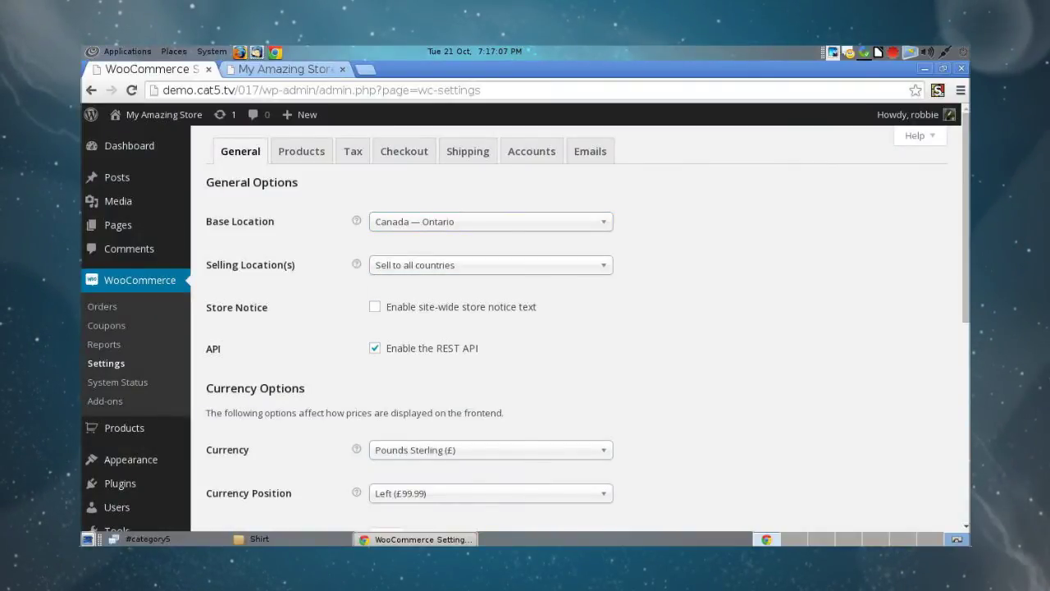
Set the store's currency to Canadian Dollars ($)
scroll(574, 328, down, 2)
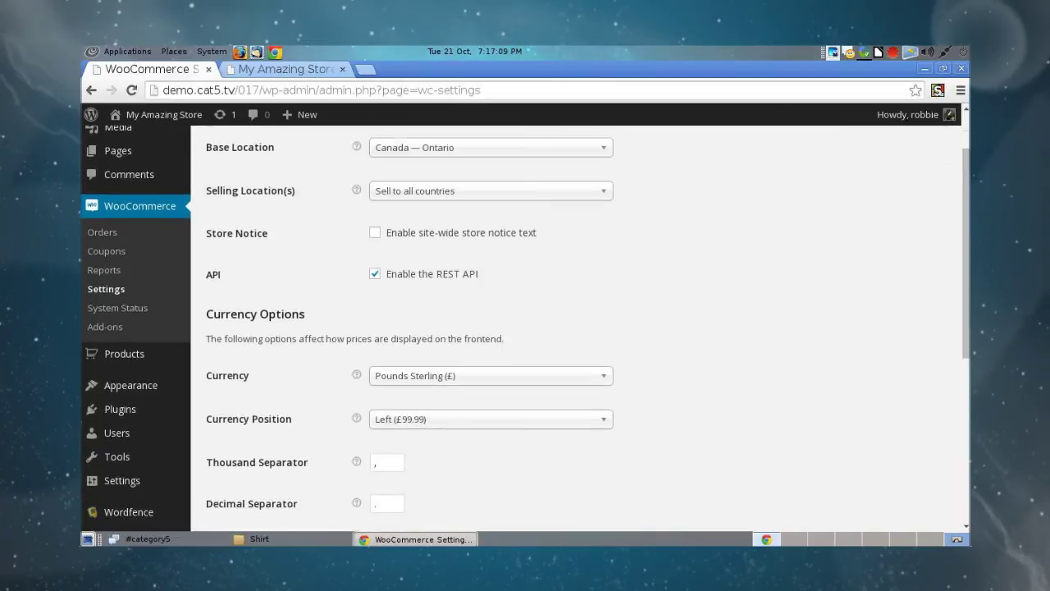
scroll(575, 328, down, 1)
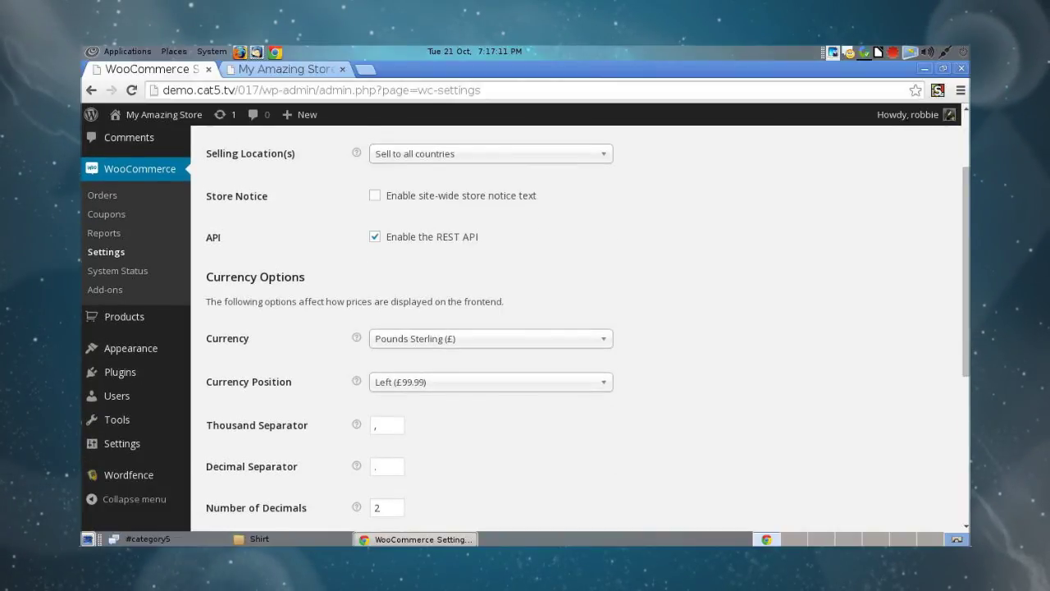
click(491, 338)
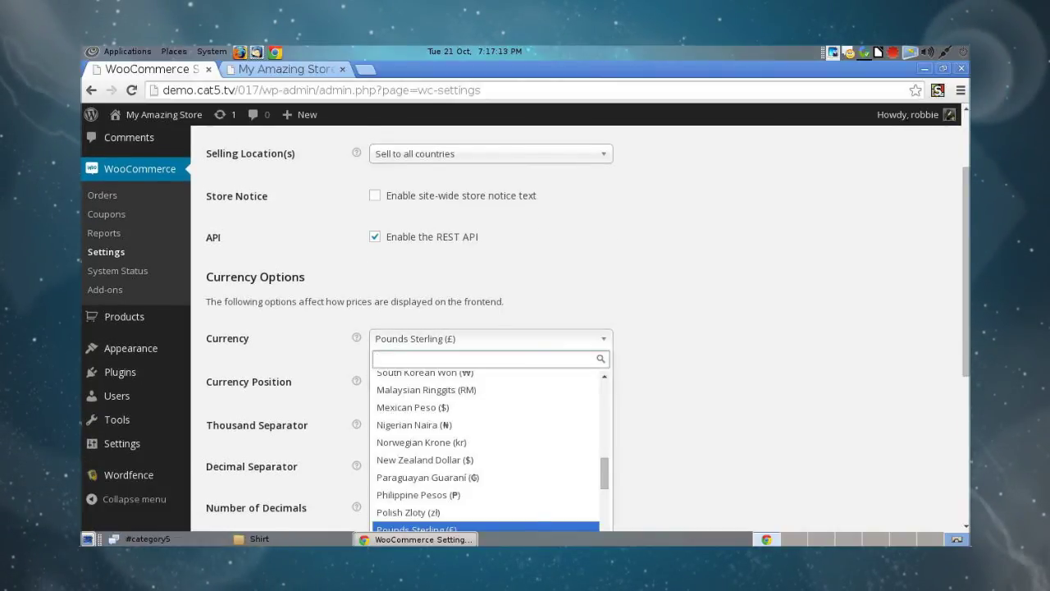
text(can)
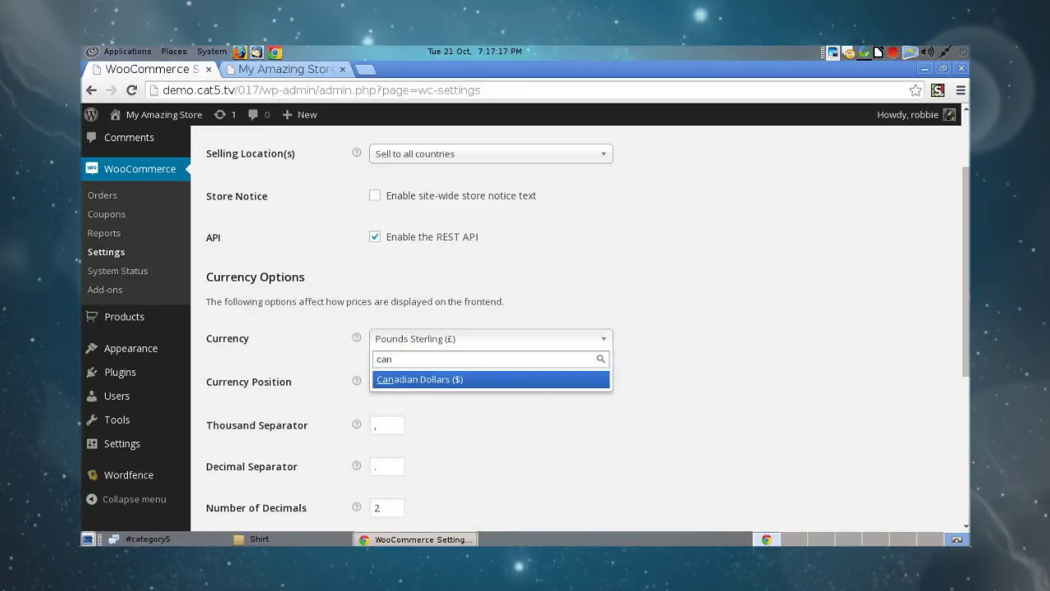
key(Return)
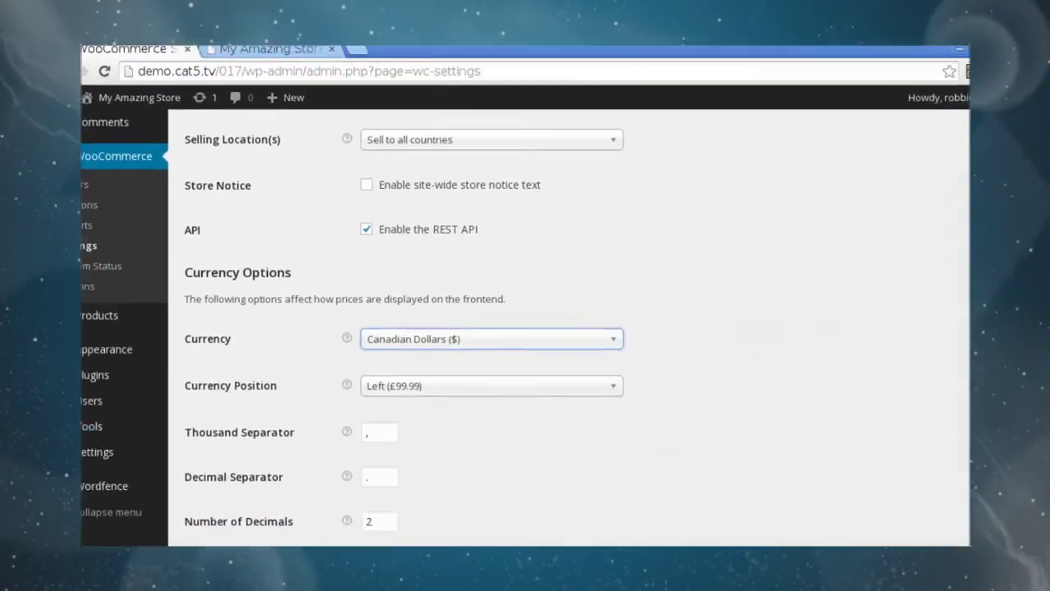
scroll(574, 328, down, 4)
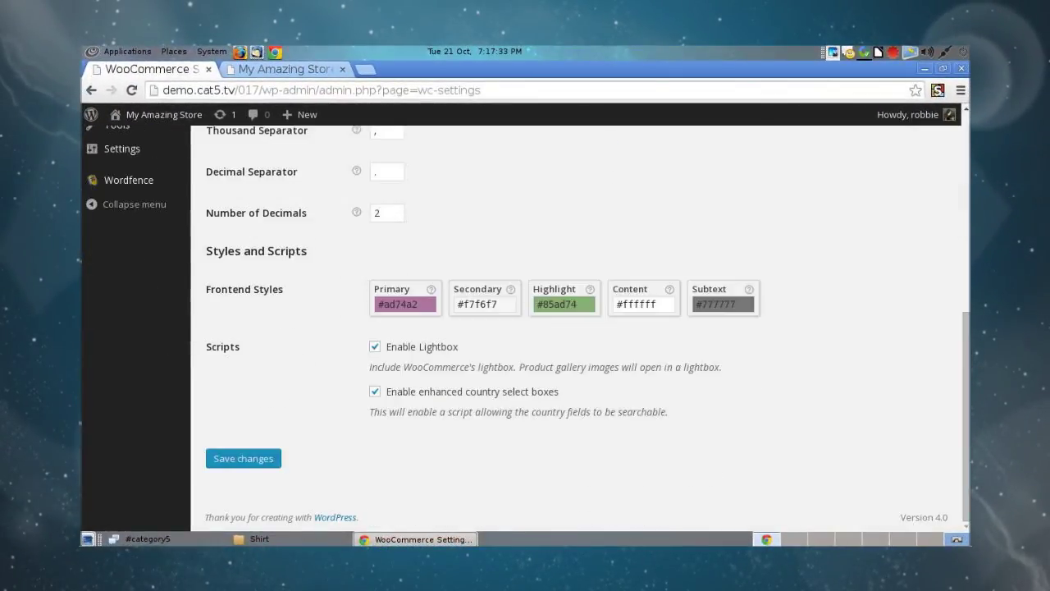
Save the general store settings
click(243, 458)
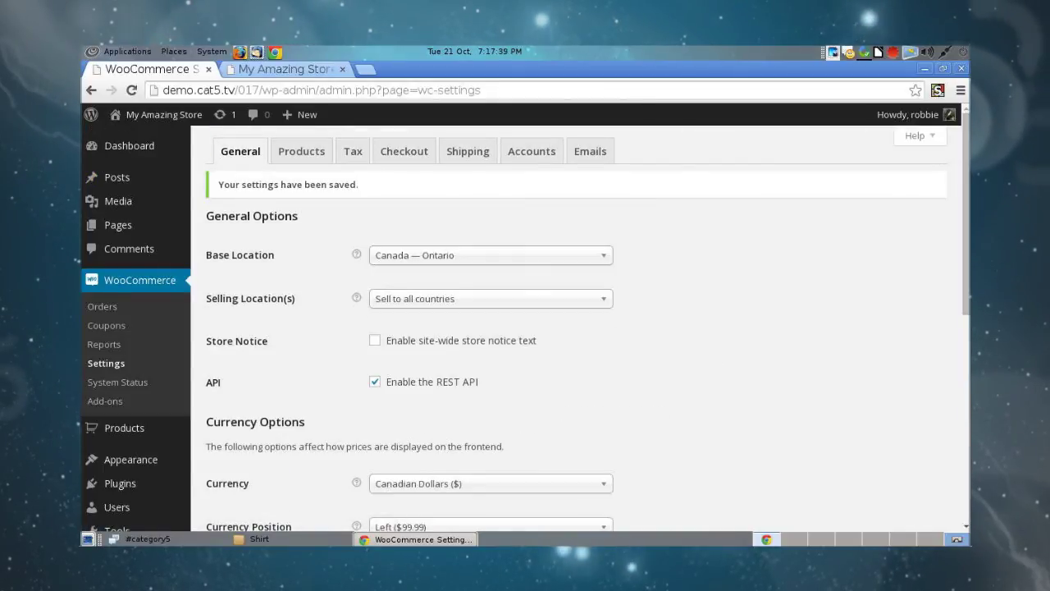
Try the Right (99.99$) currency position and return it to Left ($99.99)
scroll(574, 328, down, 3)
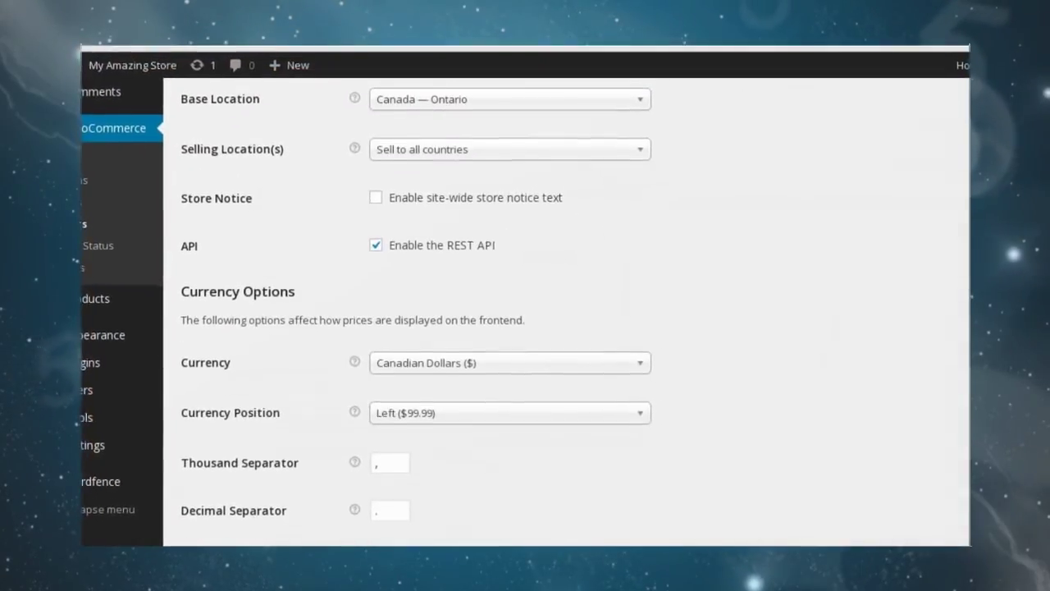
click(669, 353)
key(Down)
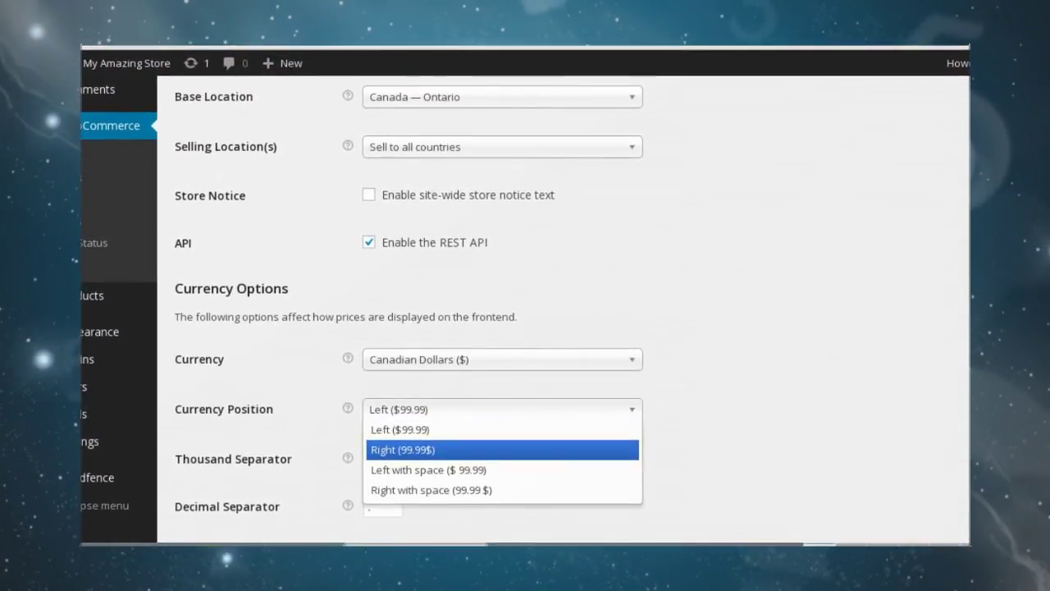
key(Return)
click(501, 413)
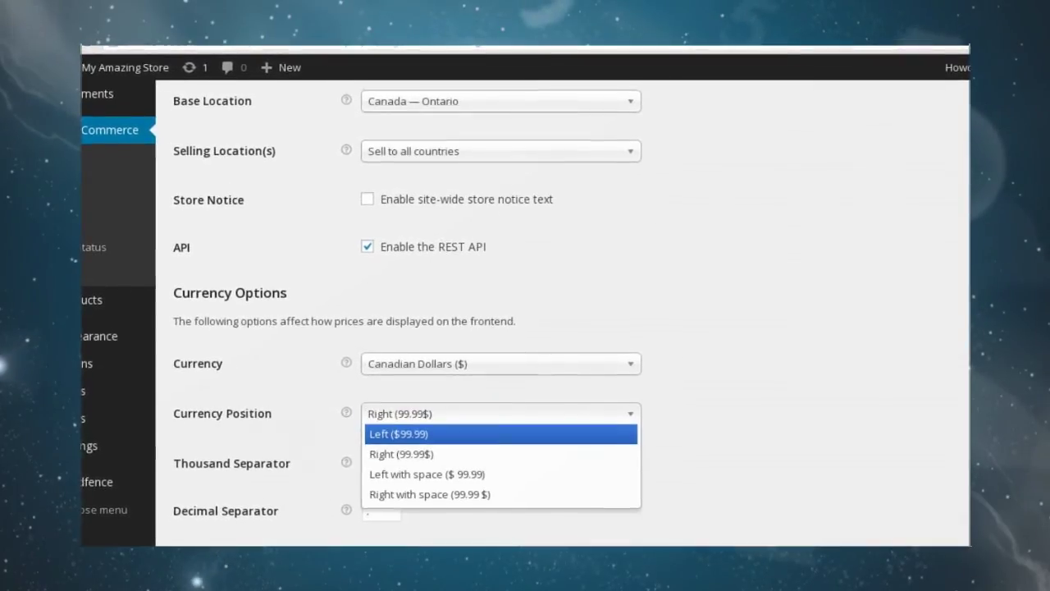
click(400, 431)
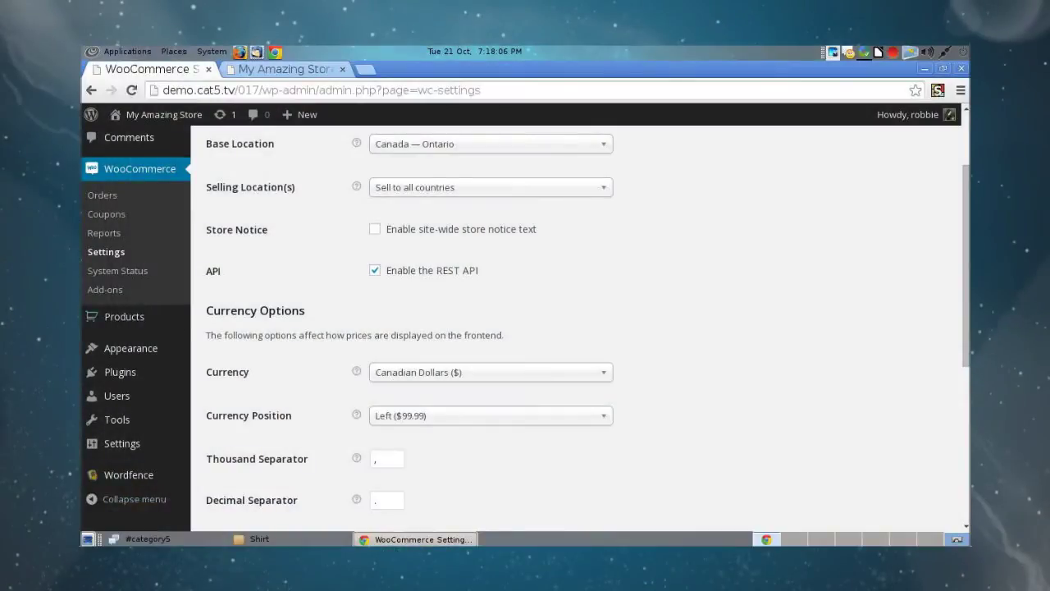
Open the store's product section and start adding a new product
mouse_move(124, 317)
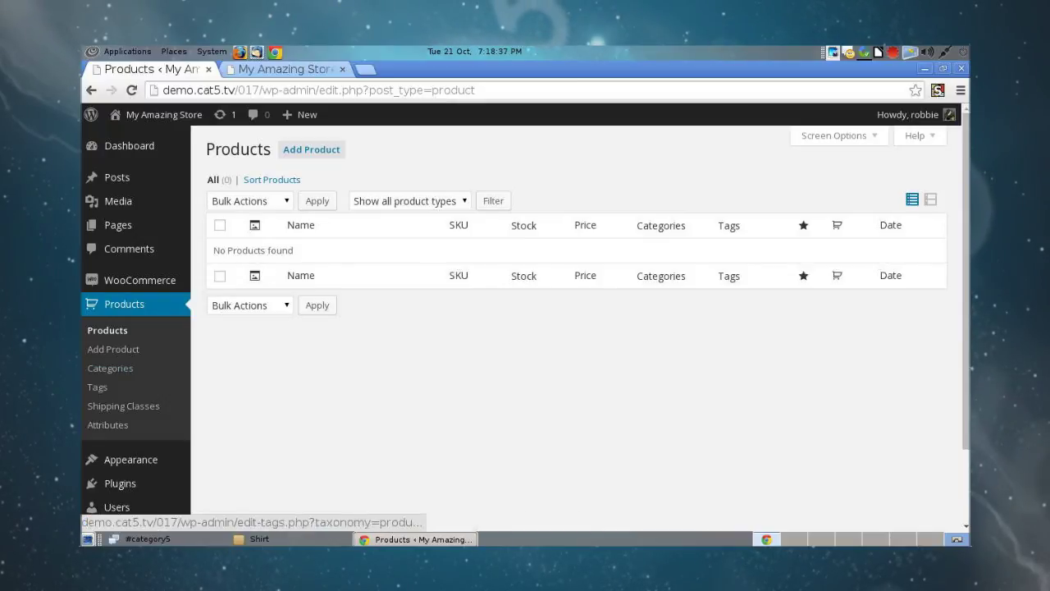
click(114, 348)
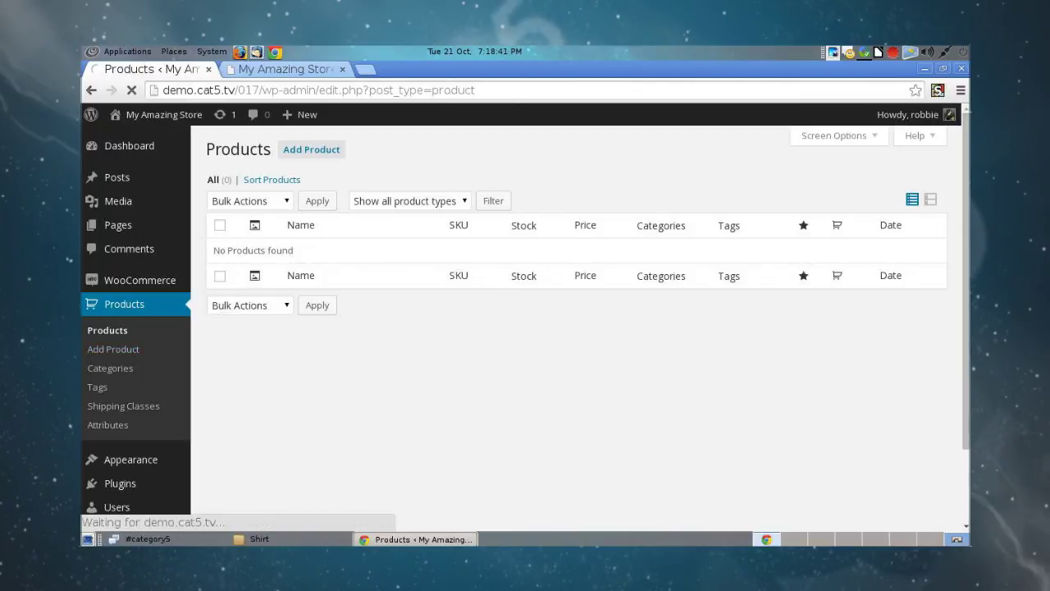
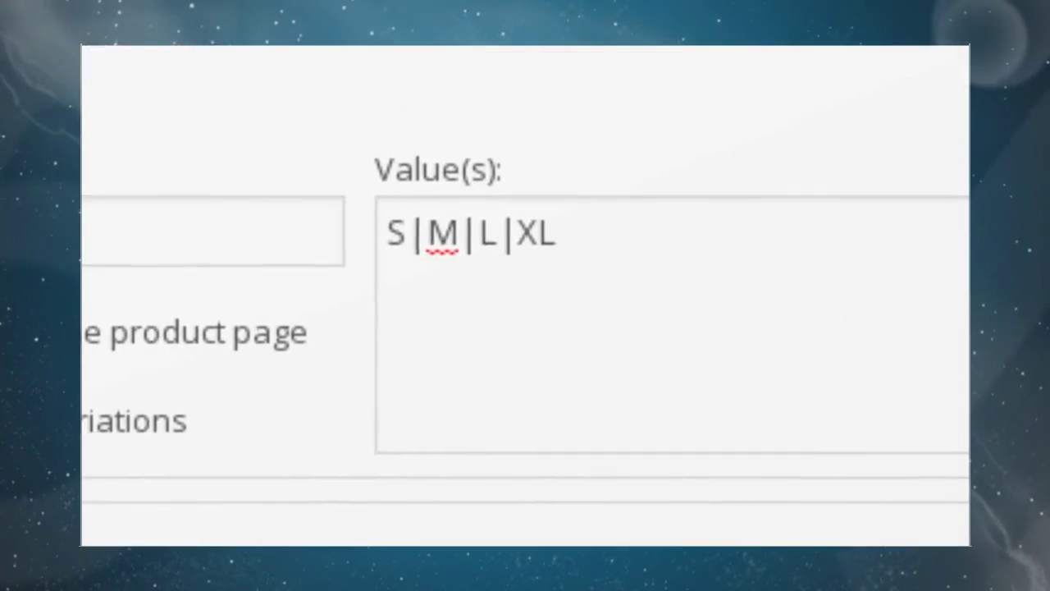
Try spelling out the Size attribute's first values as full words, starting with Small, and restore the abbreviations S|M|L|XL
double_click(484, 228)
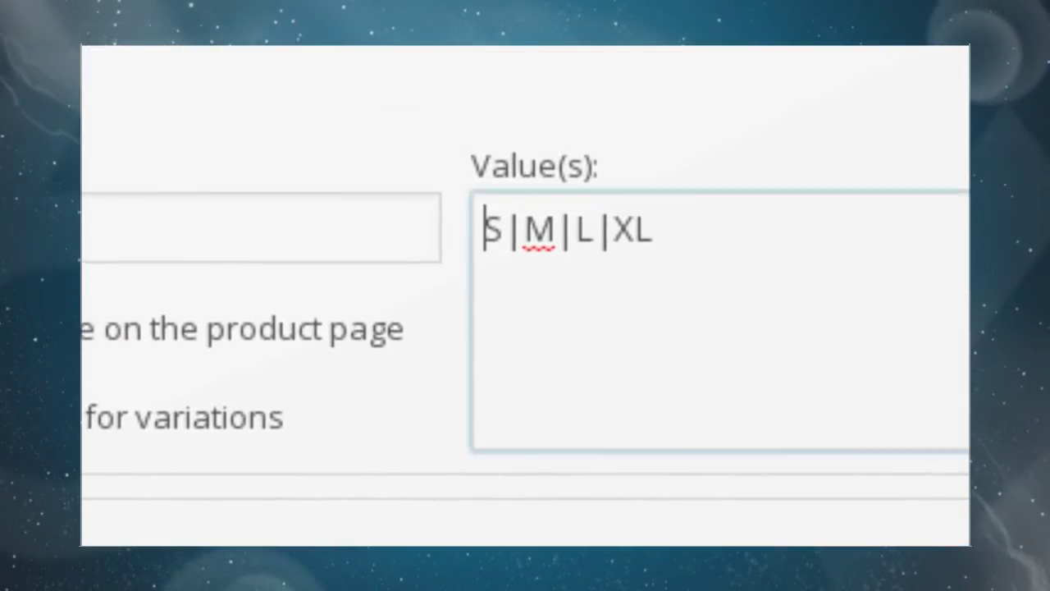
click(487, 229)
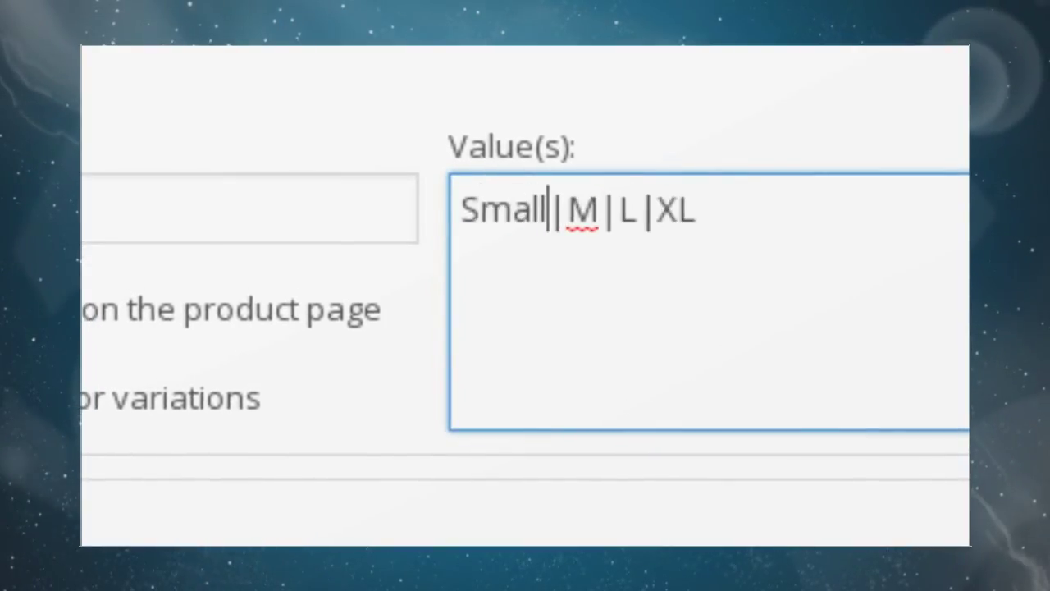
text(ediu)
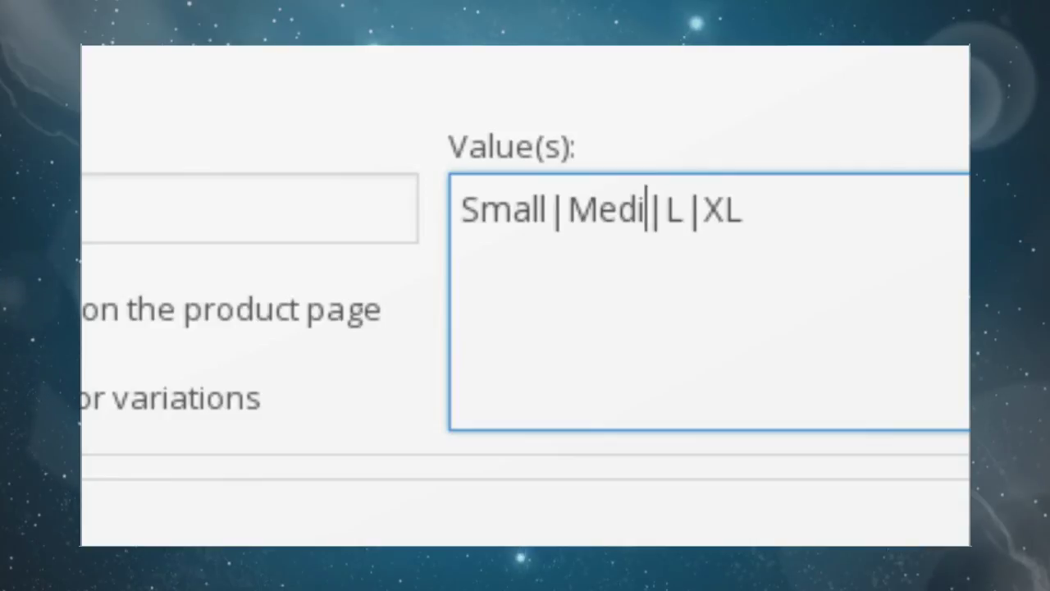
key(BackSpace)
key(BackSpace)
key(BackSpace)
key(BackSpace)
key(Left)
key(Left)
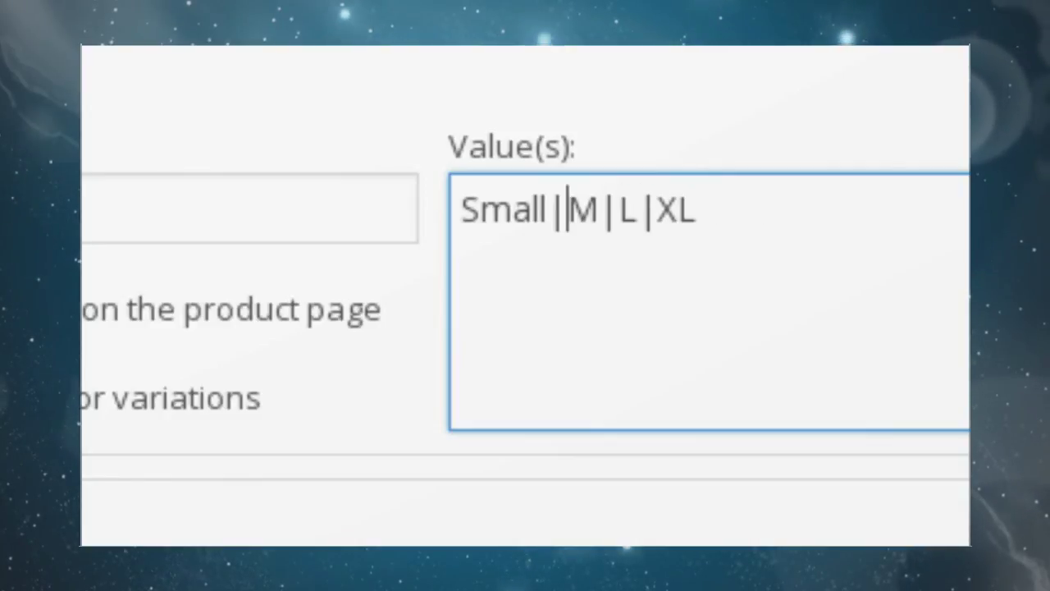
key(shift+Left)
key(shift+Left)
key(shift+Left)
key(shift+Left)
text(S)
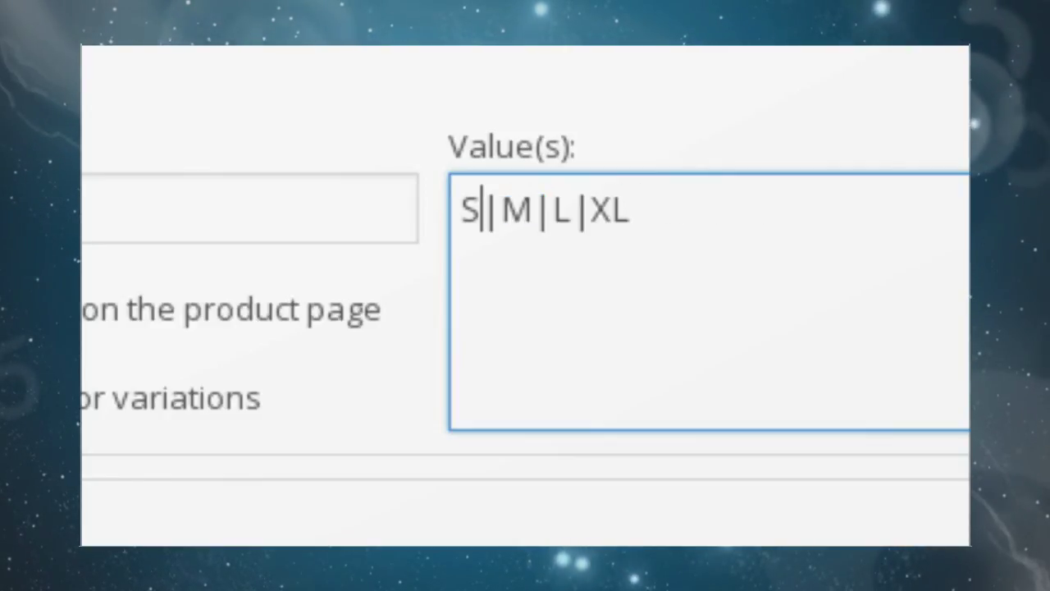
Examine the pipe separators between the Size attribute's values S, M, L and XL by highlighting them one by one
key(shift+Right)
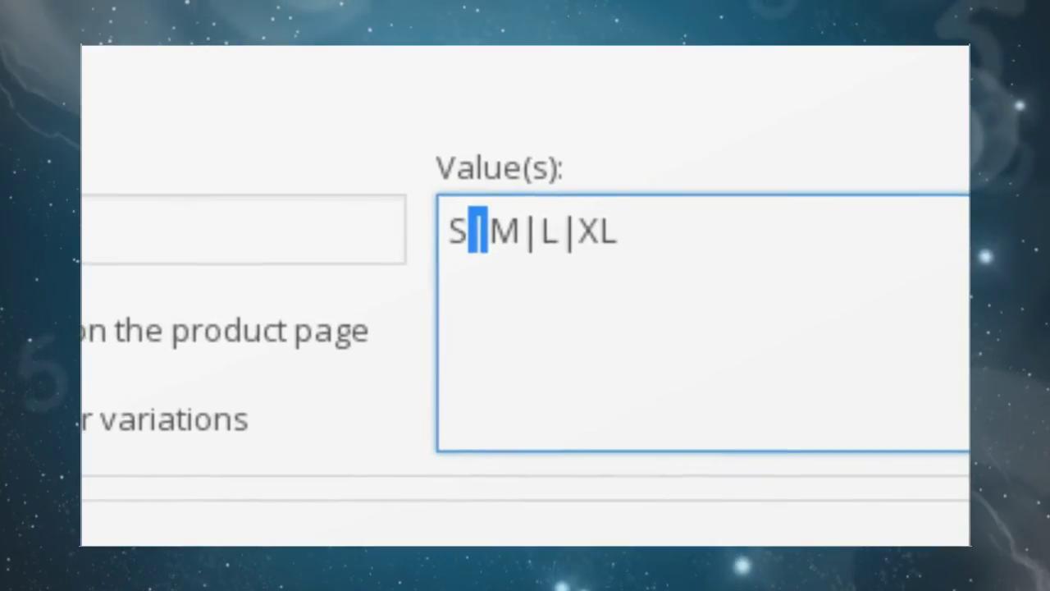
key(Right)
key(Right)
key(shift+Right)
key(Right)
key(Right)
key(shift+Right)
key(Right)
key(Right)
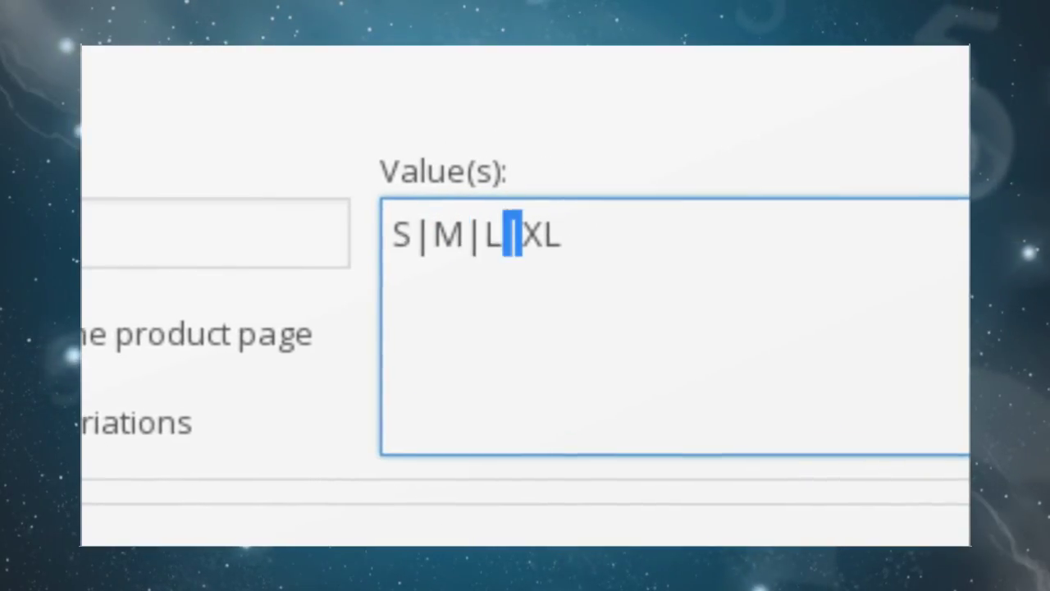
key(Left)
key(shift+Right)
key(shift+Right)
key(Left)
key(Left)
key(Left)
key(shift+Right)
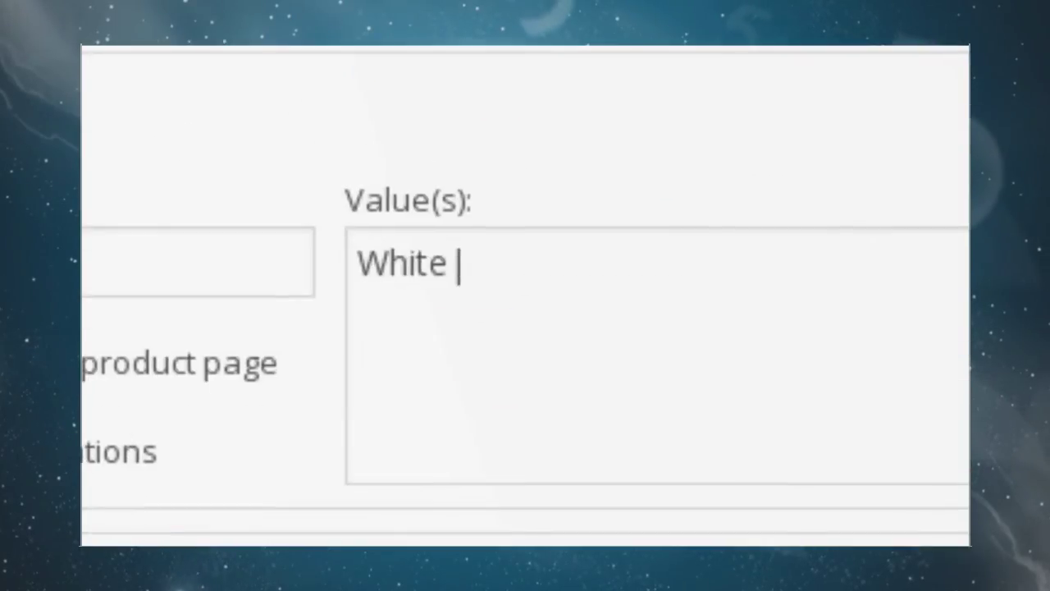
Give the Color attribute the values White|Red|Black and mark it as used for variations
text(|)
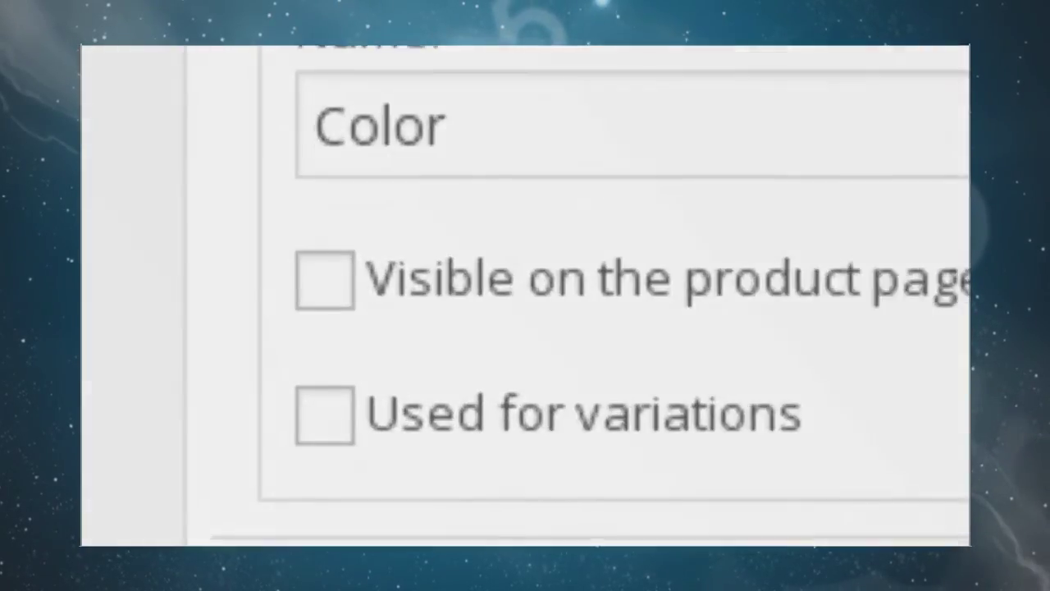
click(332, 423)
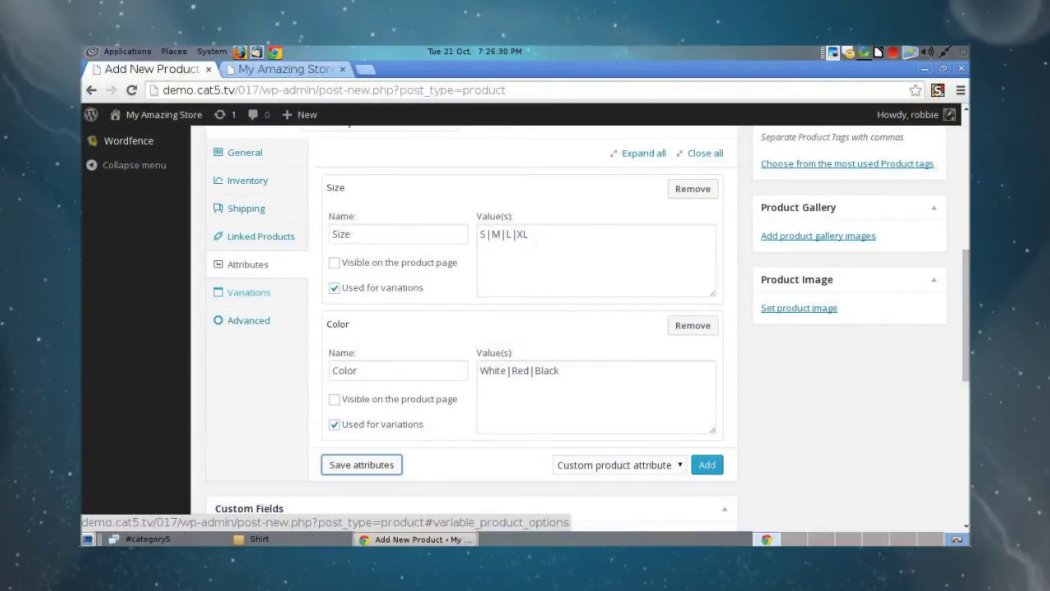
Link all variations of the product to create one for every possible combination of Size and Color
click(249, 292)
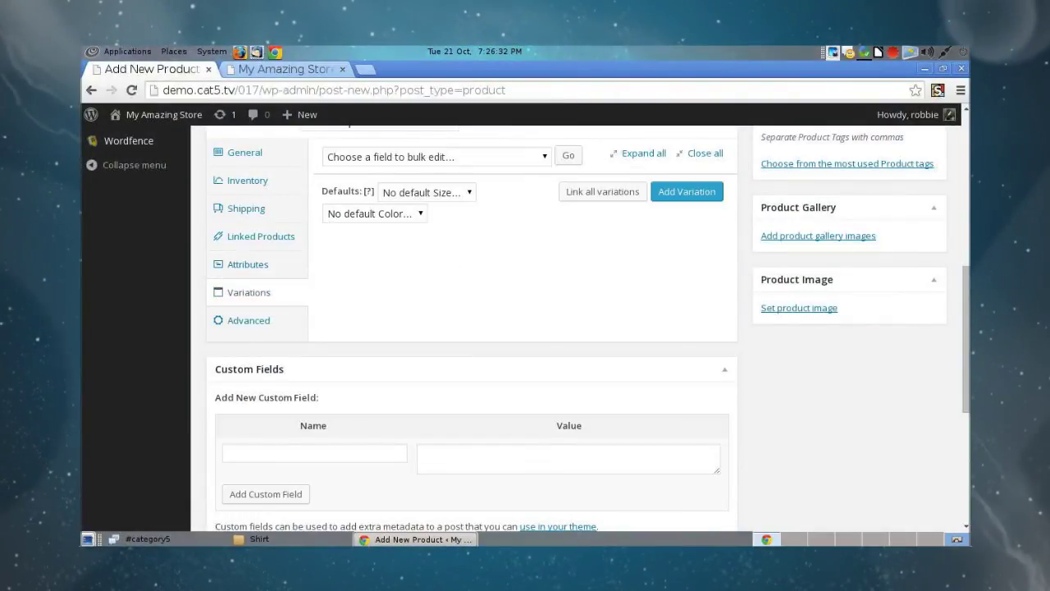
scroll(472, 329, up, 5)
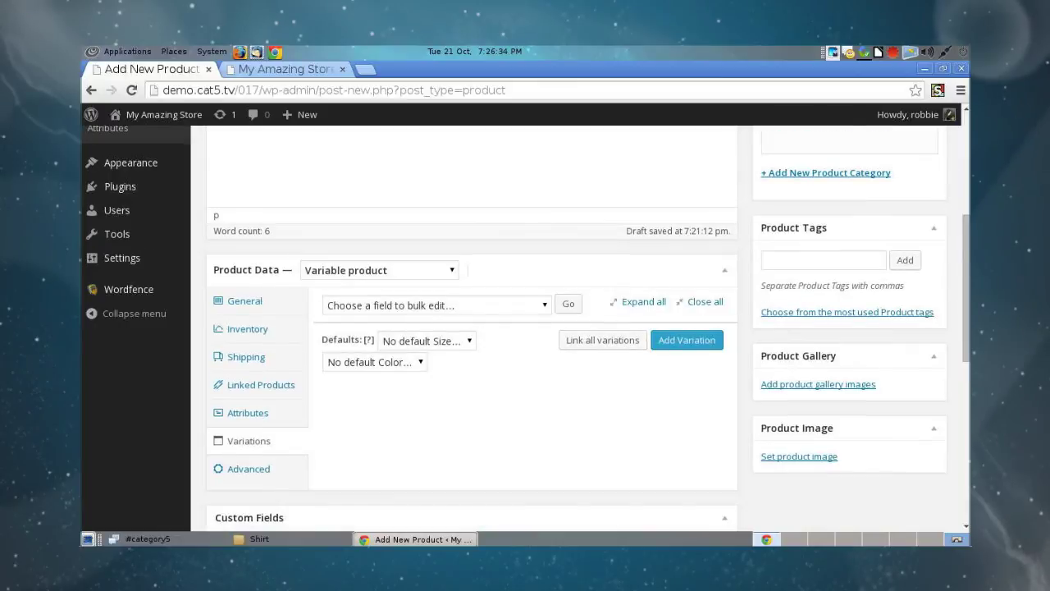
scroll(472, 328, down, 5)
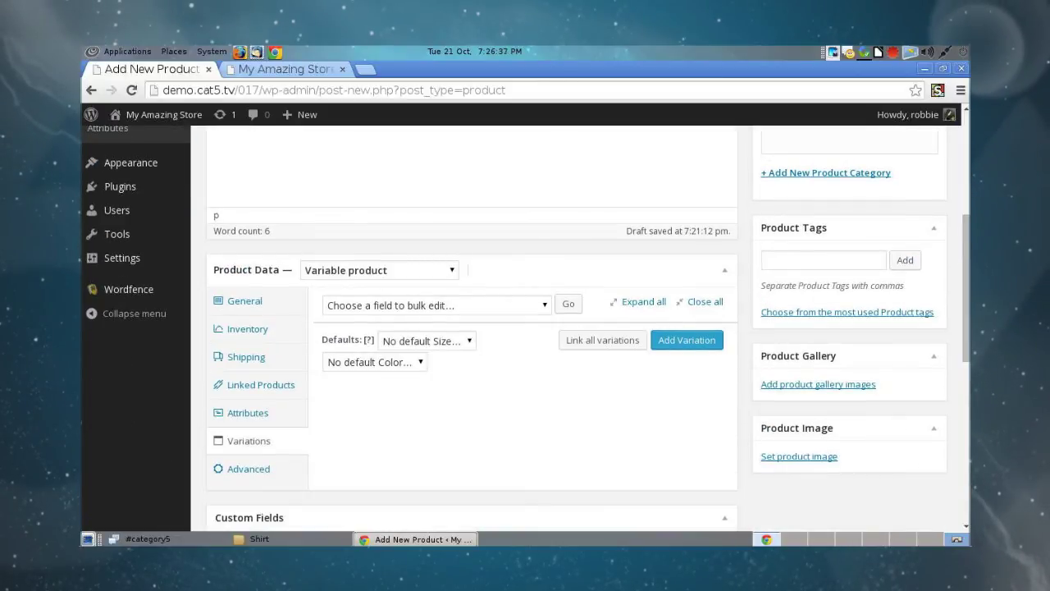
scroll(472, 328, down, 2)
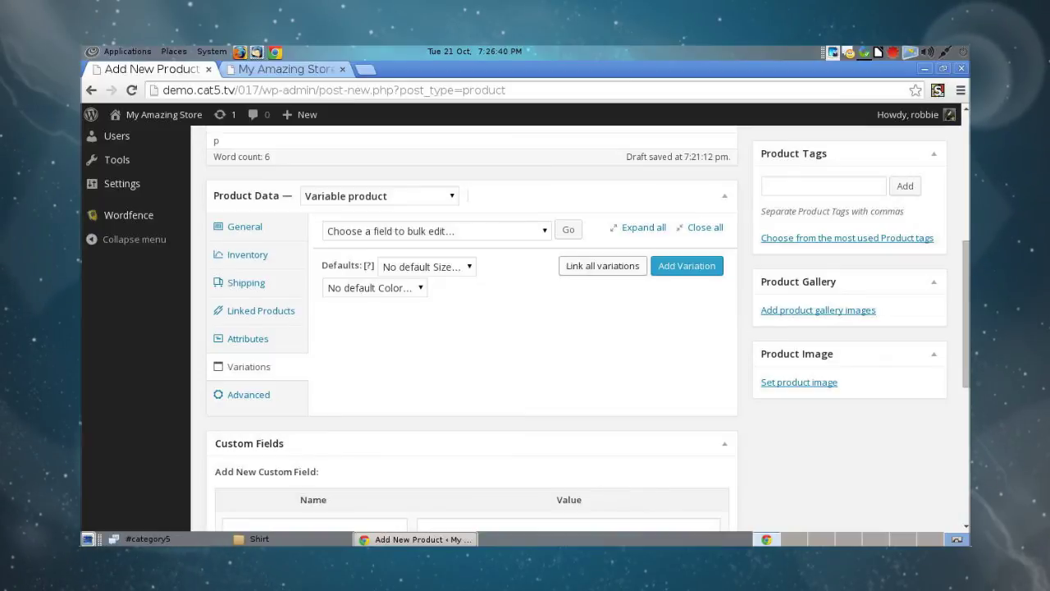
click(602, 265)
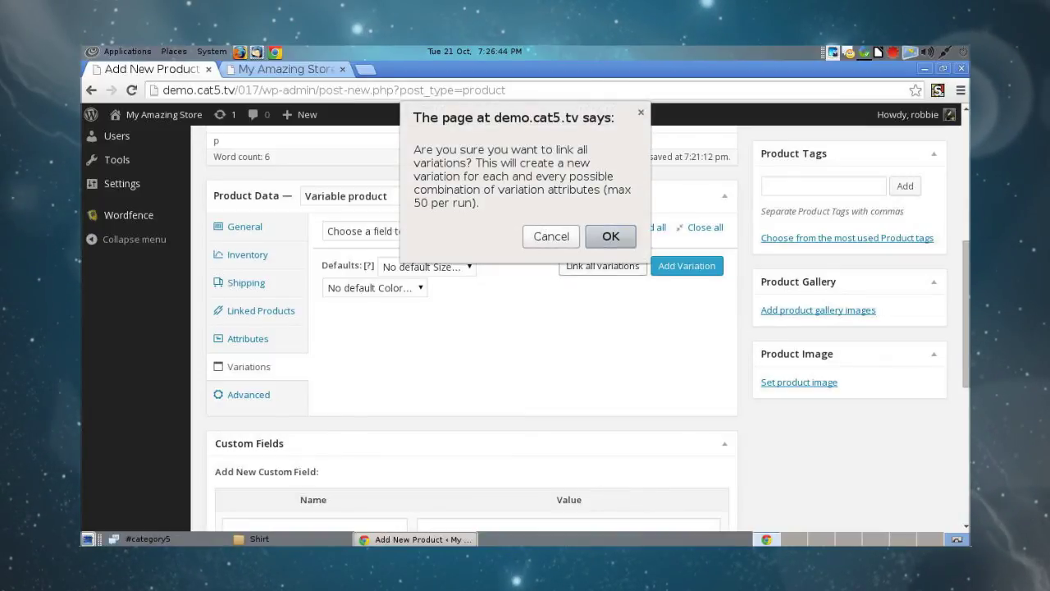
click(610, 236)
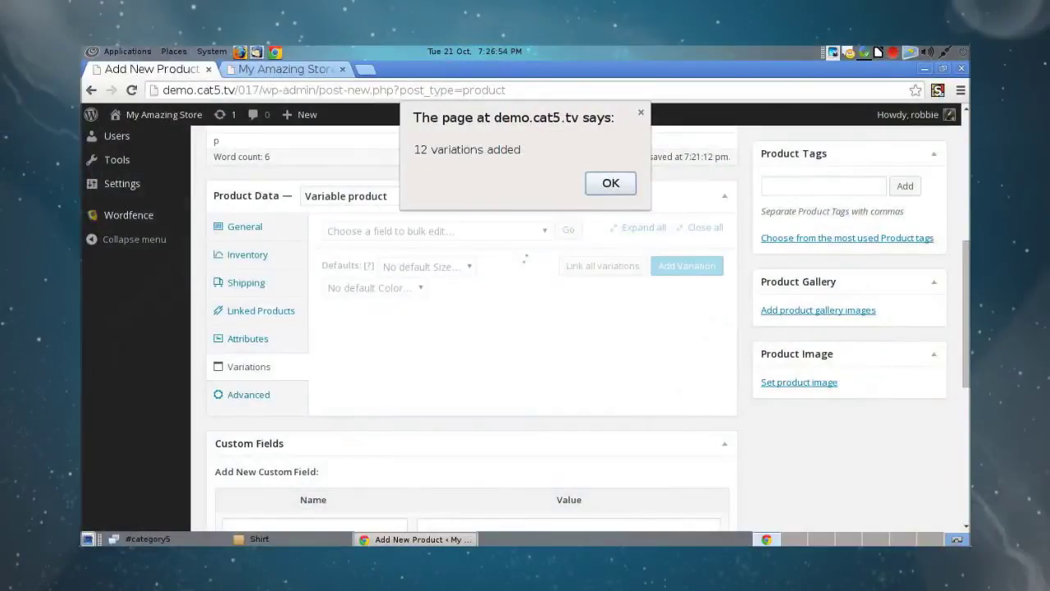
key(Return)
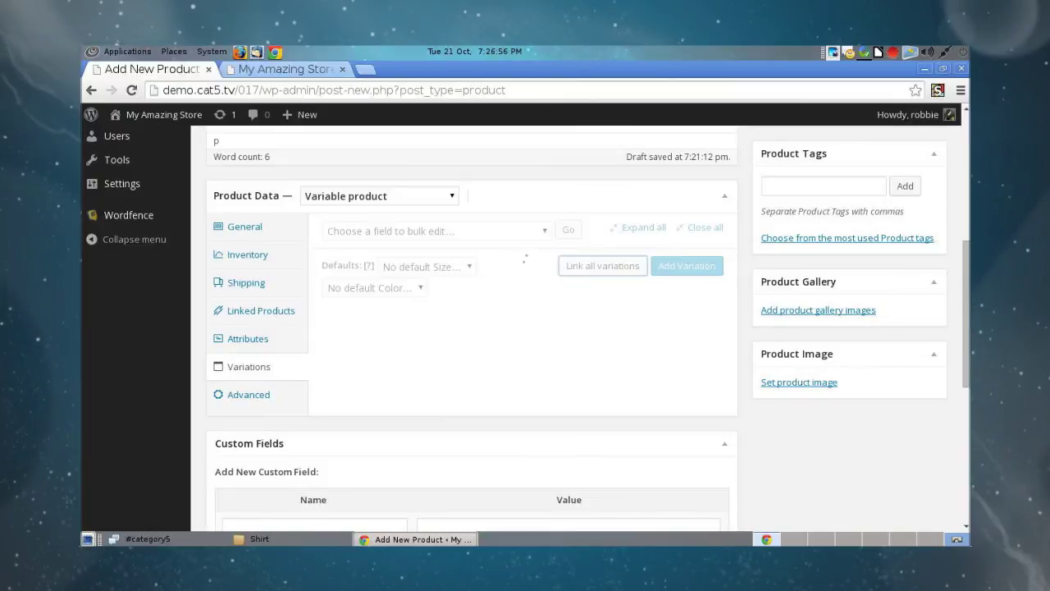
Review the generated Size and Color variations and their SKU, price, stock and shipping fields
scroll(525, 329, down, 1)
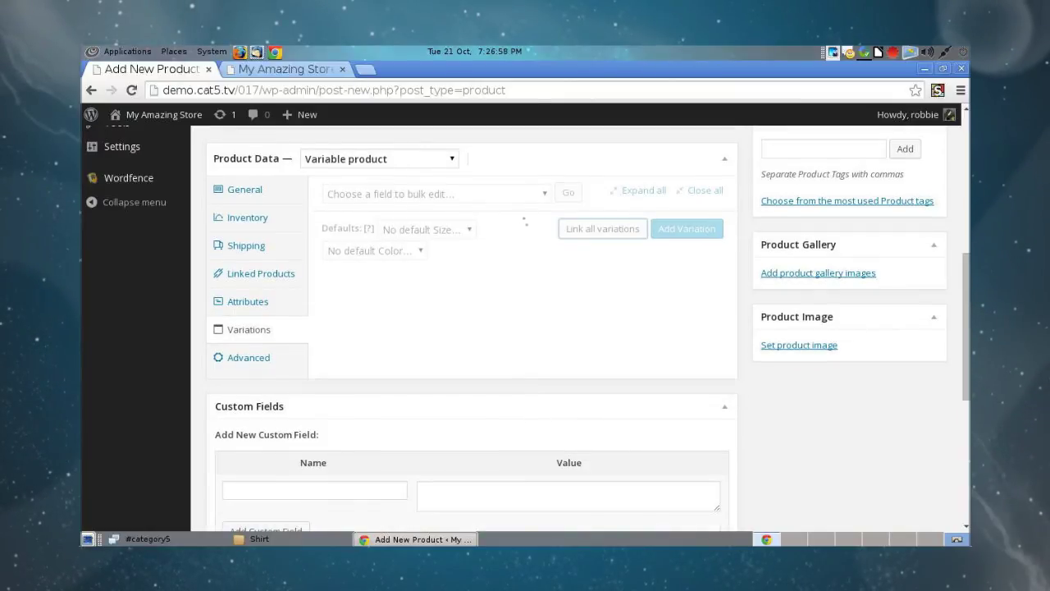
scroll(525, 328, down, 1)
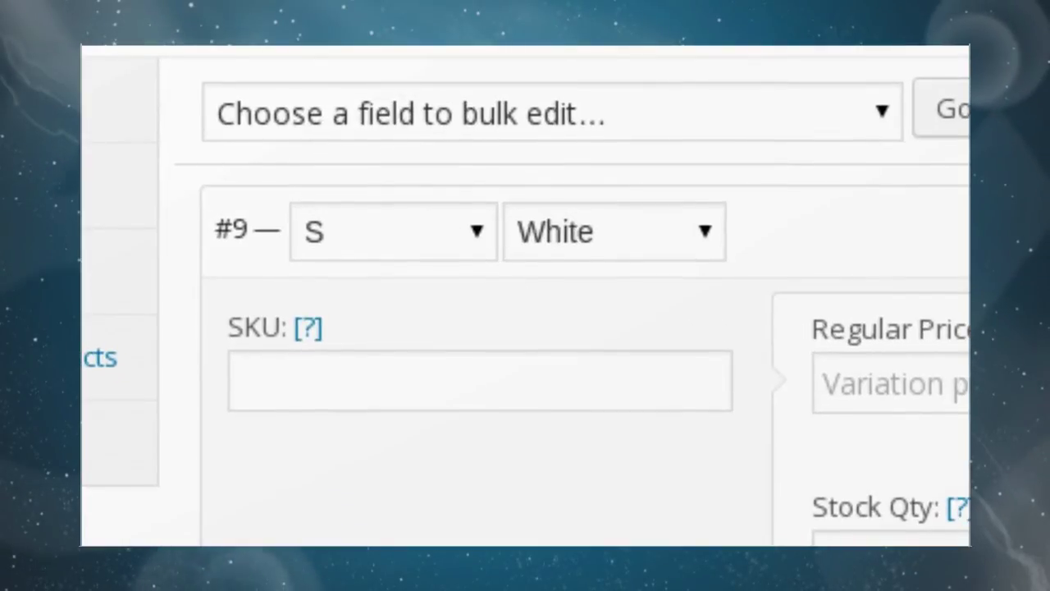
scroll(525, 328, down, 5)
scroll(525, 328, down, 2)
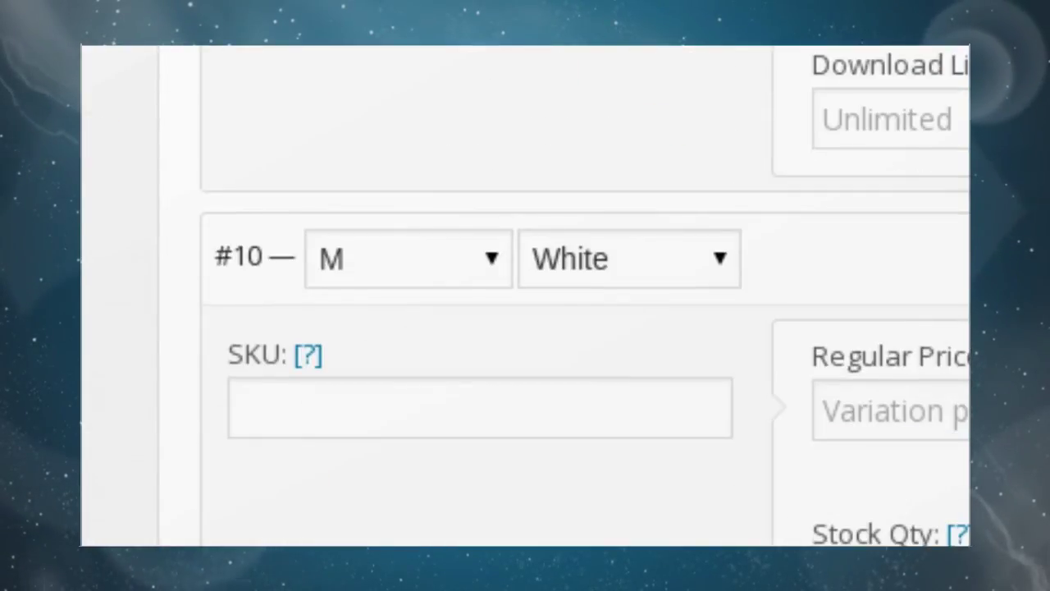
scroll(526, 295, down, 10)
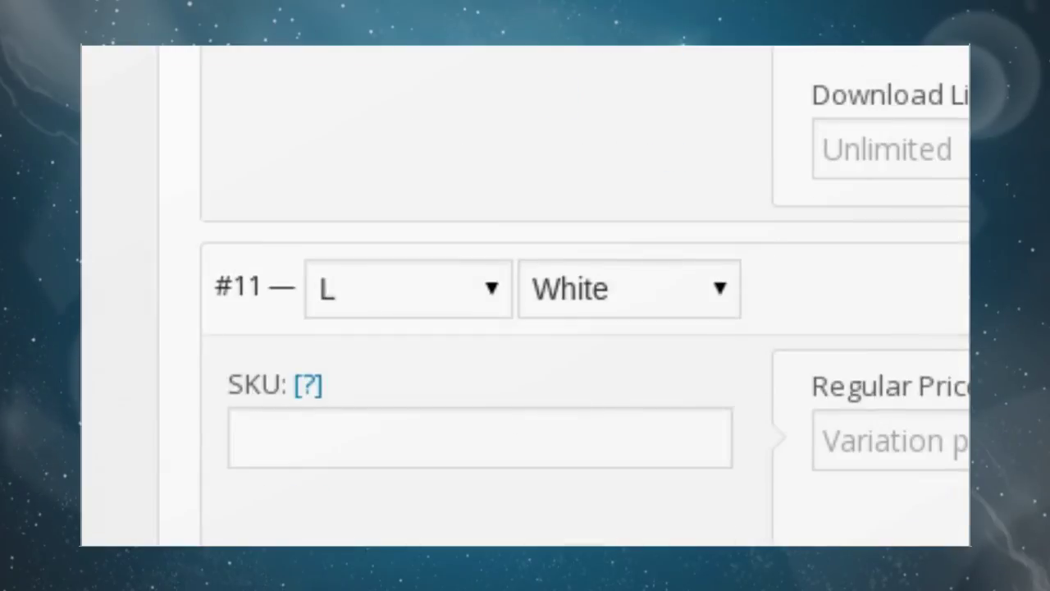
scroll(525, 296, down, 5)
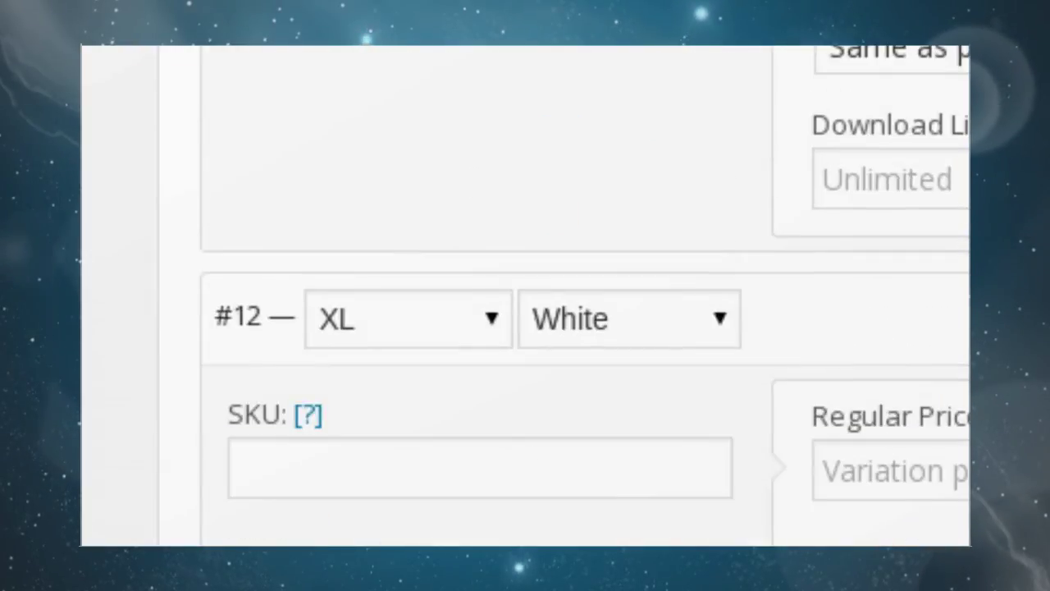
scroll(526, 296, down, 6)
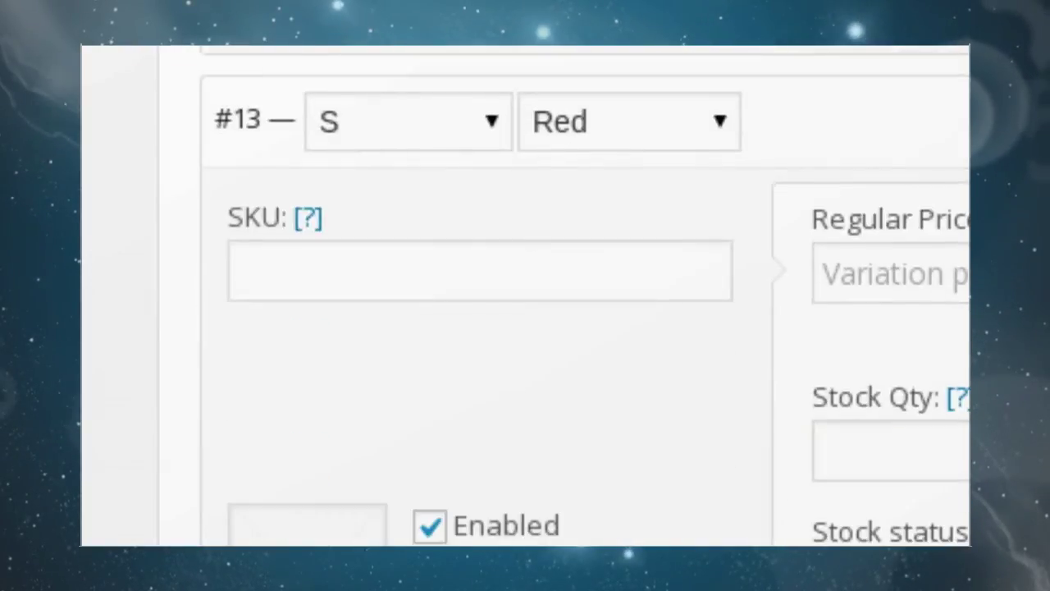
scroll(525, 296, down, 3)
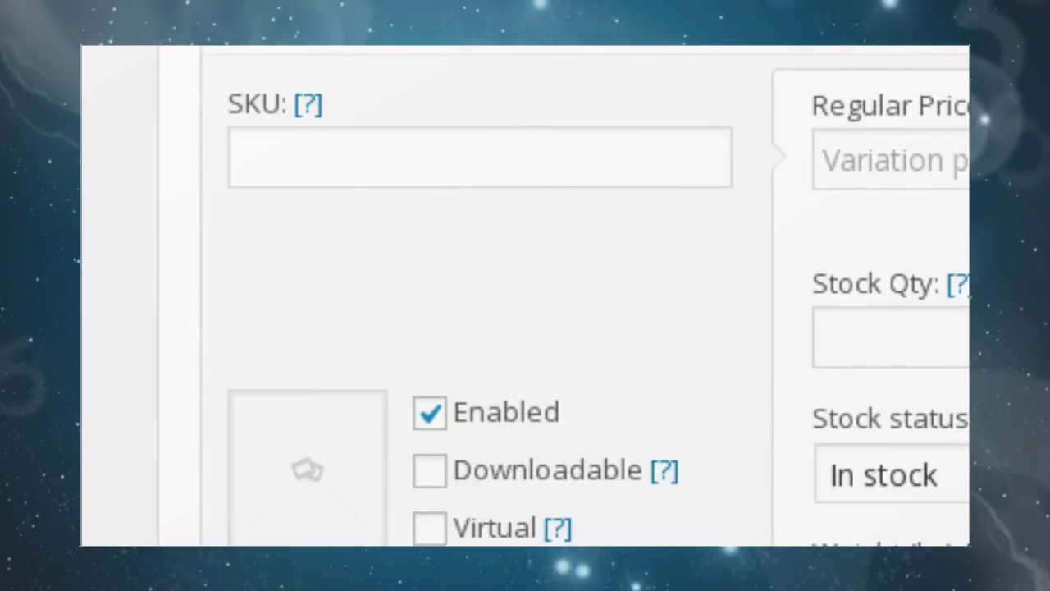
scroll(526, 295, up, 8)
scroll(525, 328, up, 9)
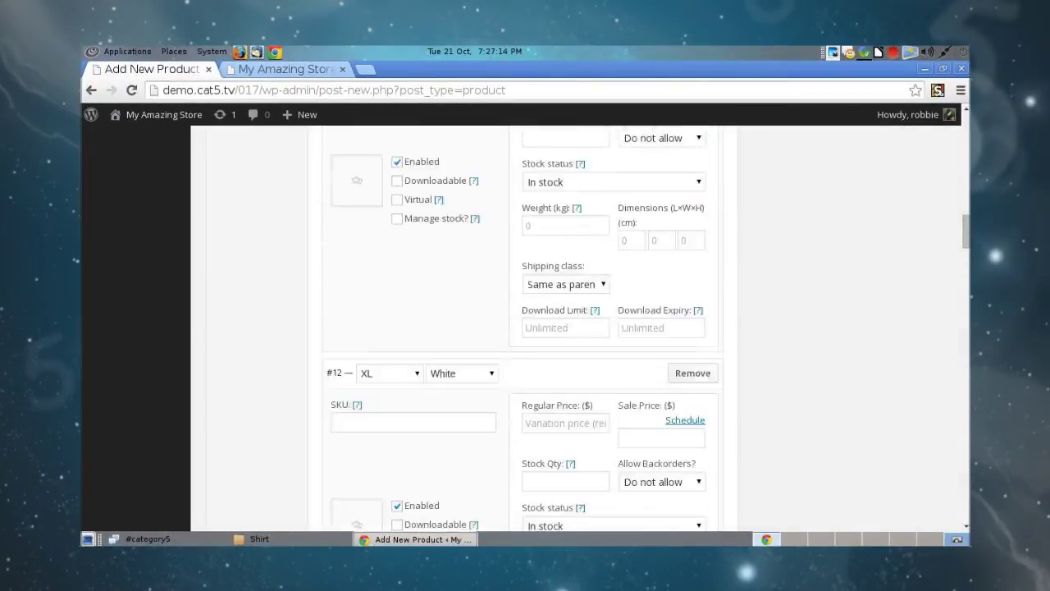
scroll(525, 329, up, 6)
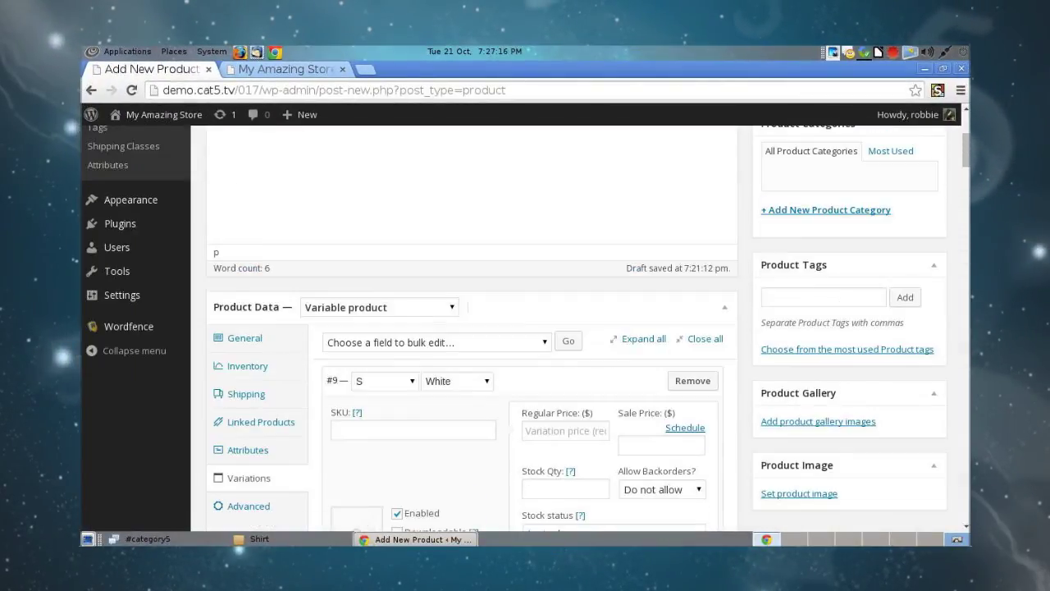
scroll(472, 329, down, 1)
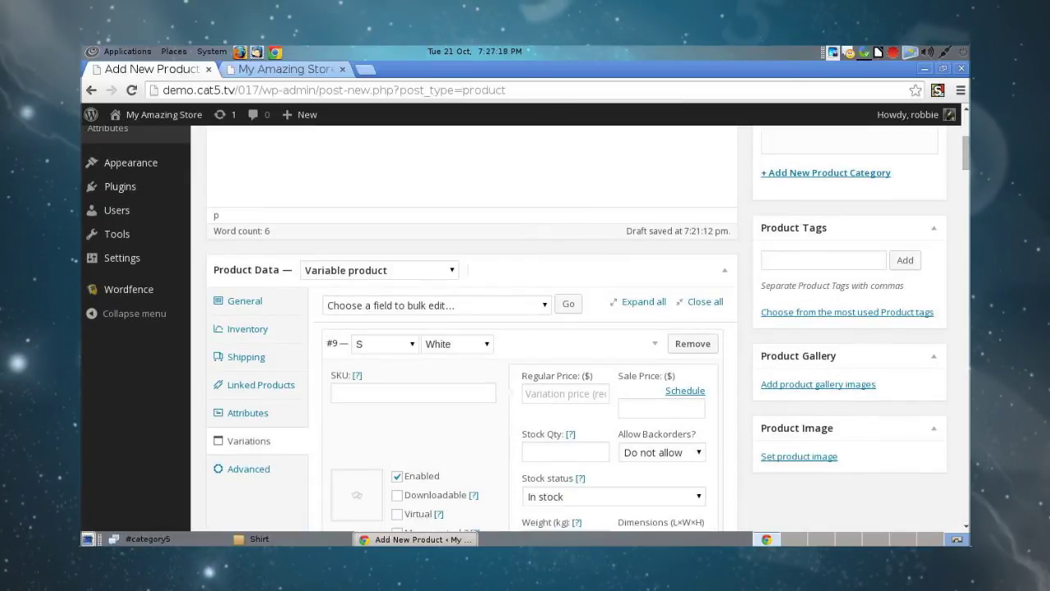
Bulk-edit the regular price of all variations to 35.99
scroll(472, 328, down, 2)
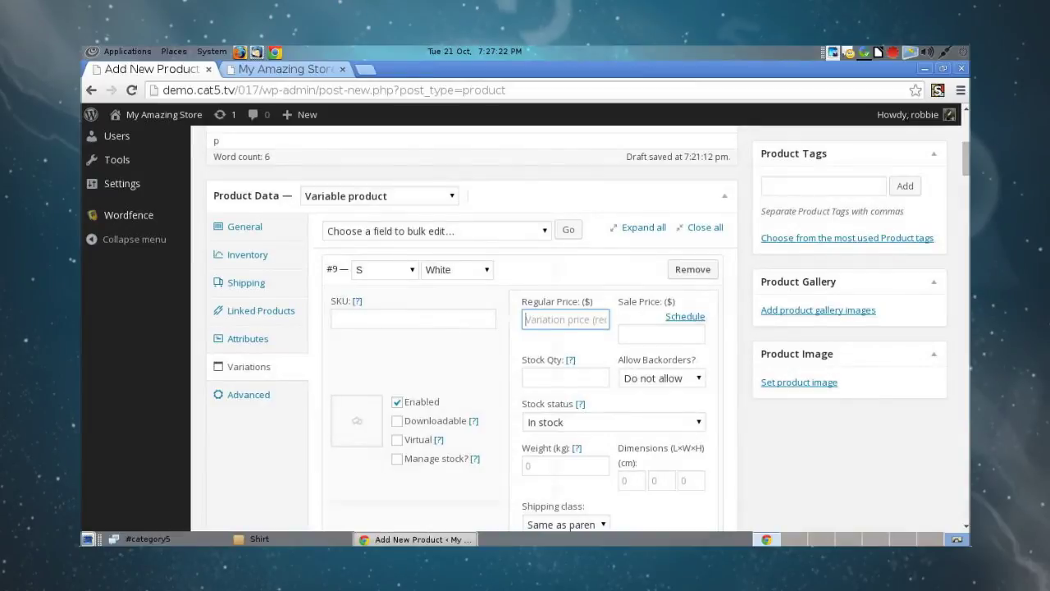
click(434, 230)
click(352, 336)
click(568, 229)
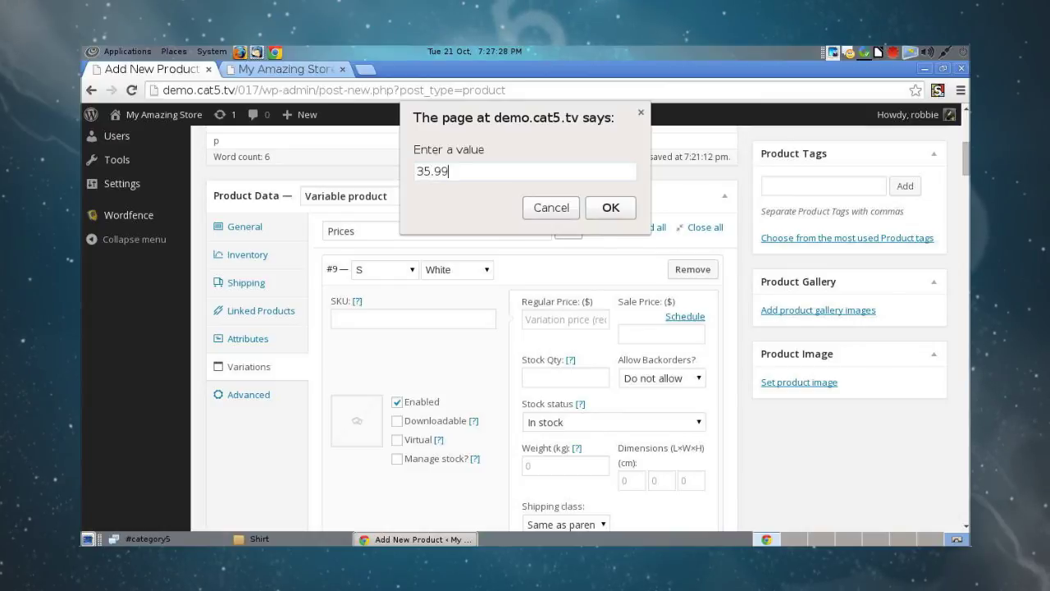
key(Return)
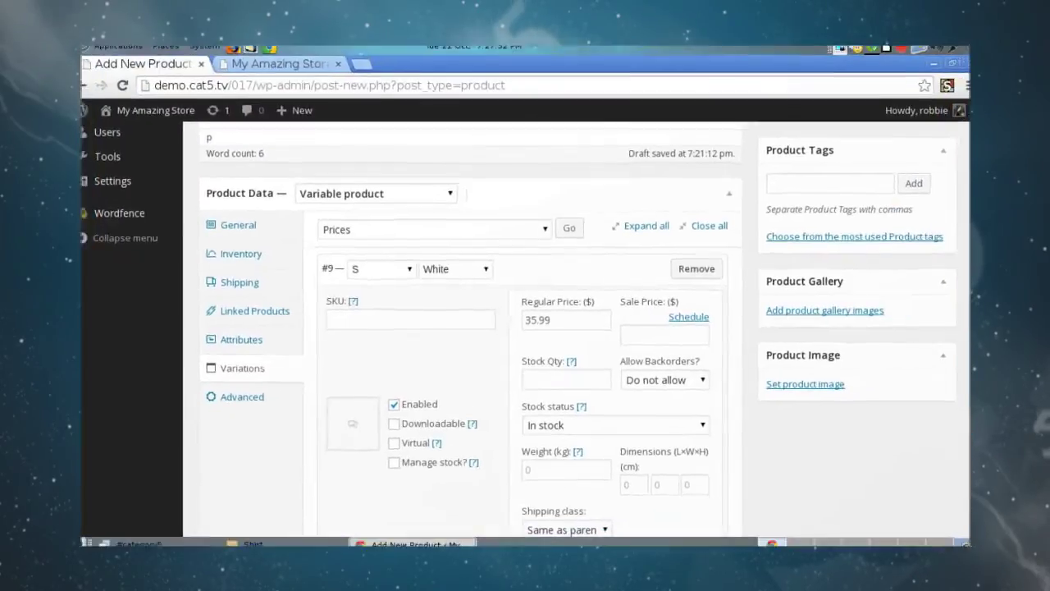
scroll(525, 328, down, 15)
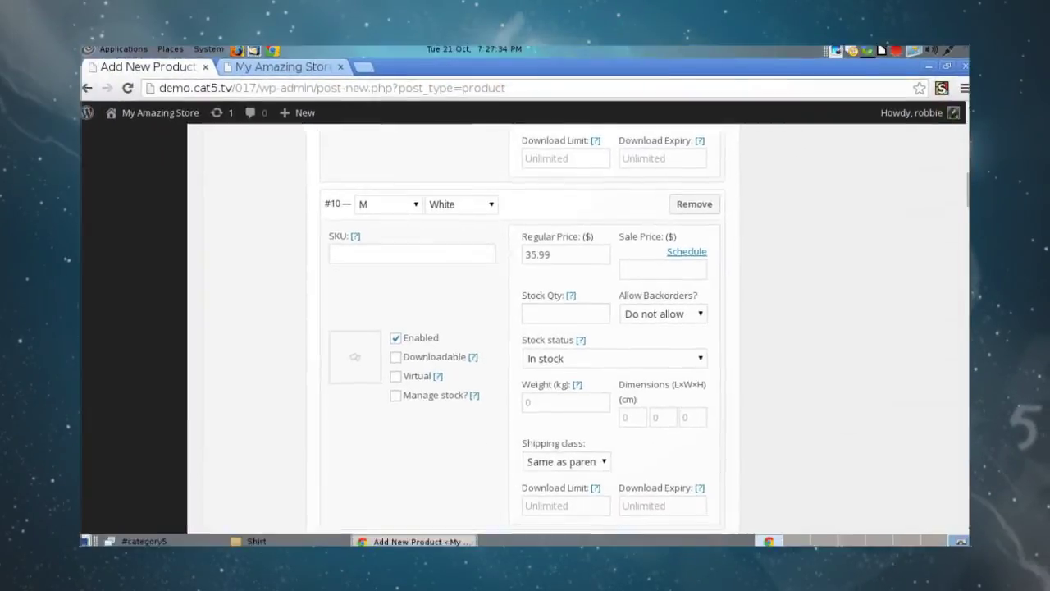
scroll(525, 328, up, 3)
scroll(525, 328, up, 2)
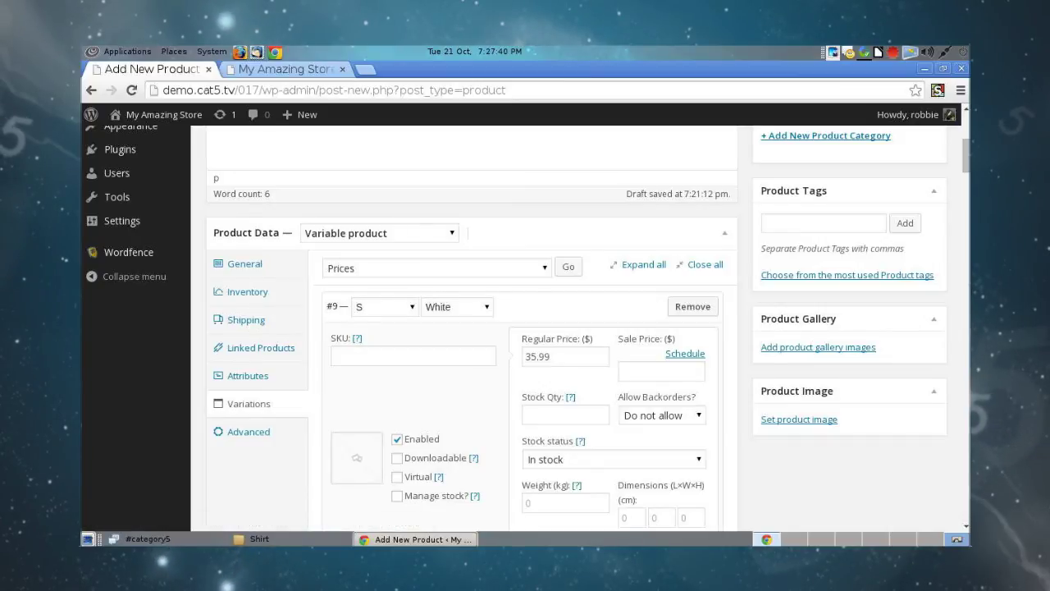
Upload W1622_White.jpg from the desktop's Shirt folder and set it as the image of the S White variation
scroll(357, 458, down, 1)
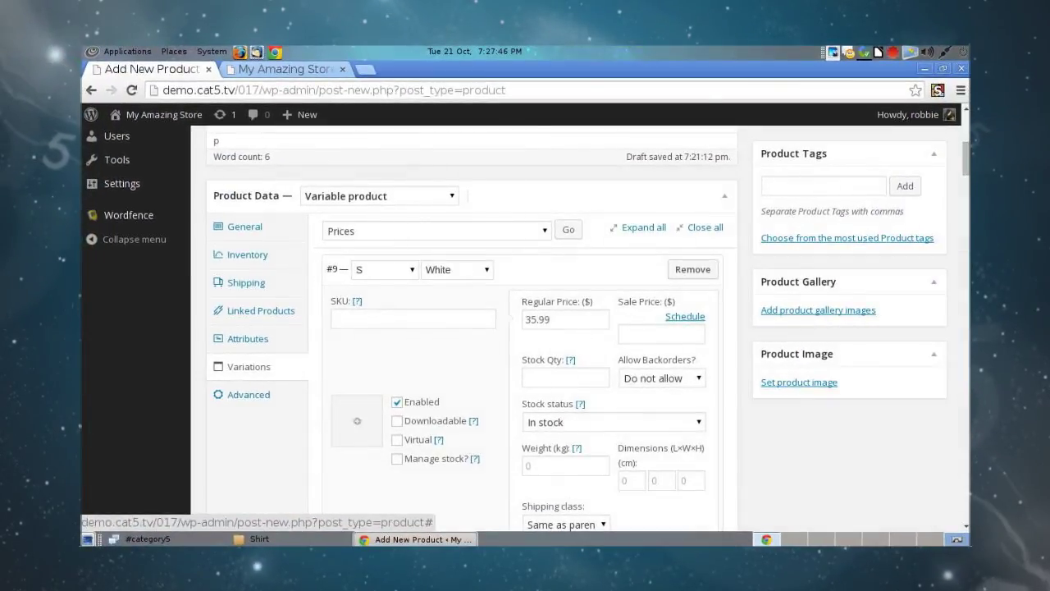
click(351, 425)
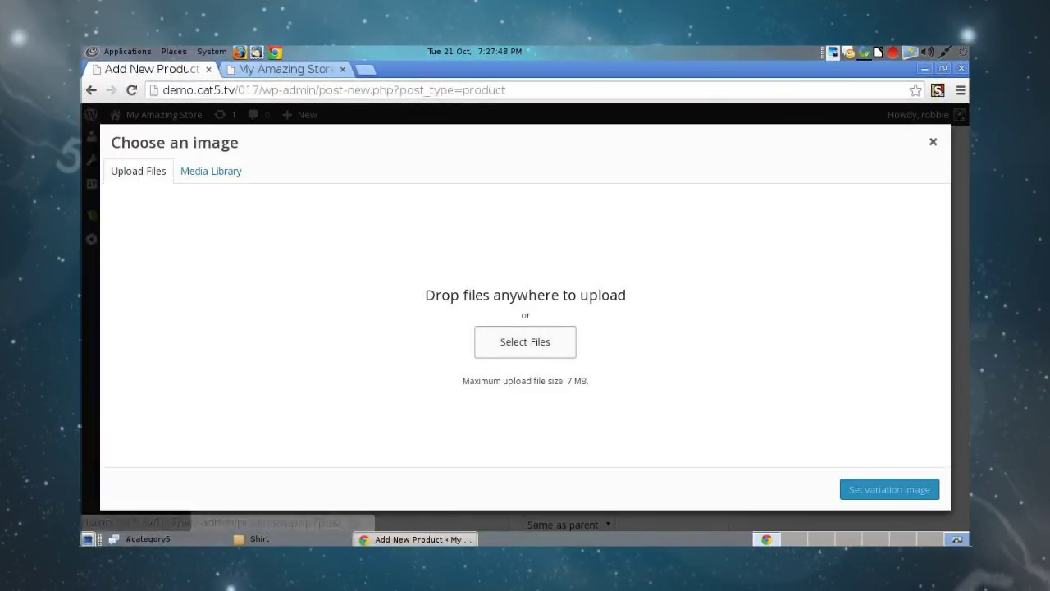
click(525, 342)
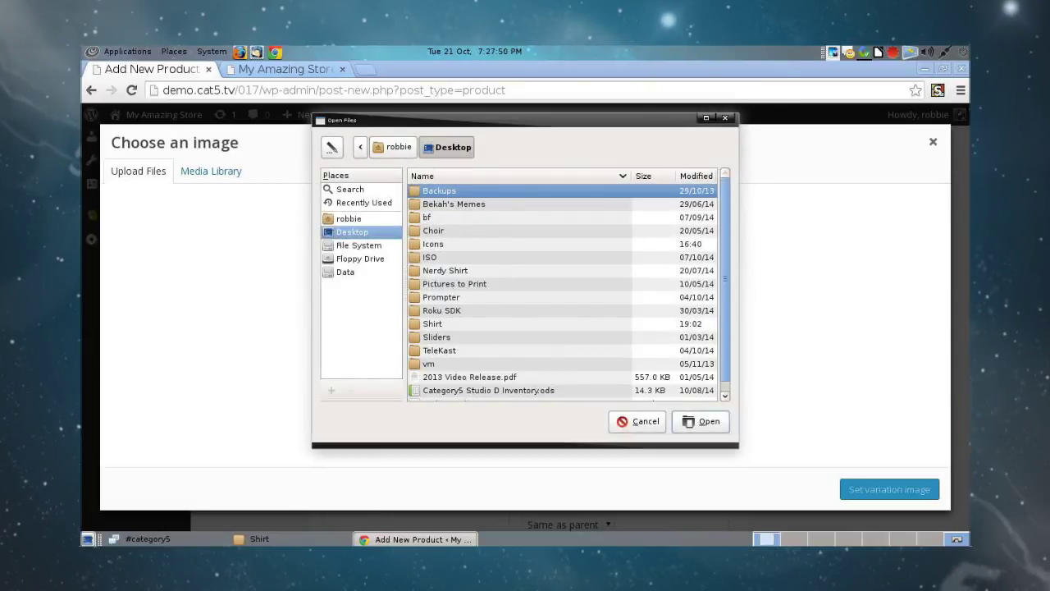
double_click(432, 324)
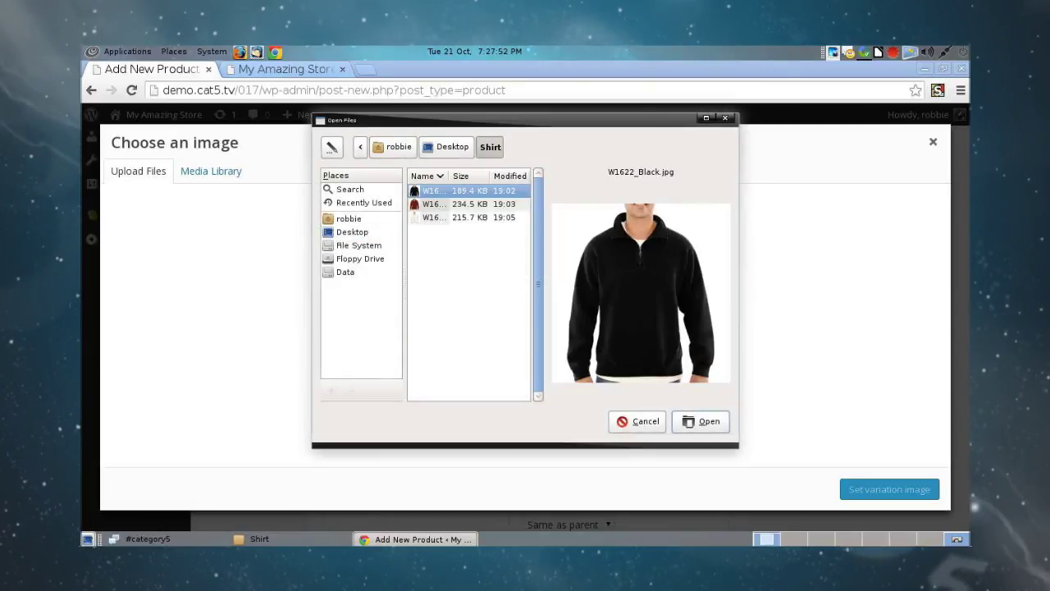
click(435, 204)
click(435, 218)
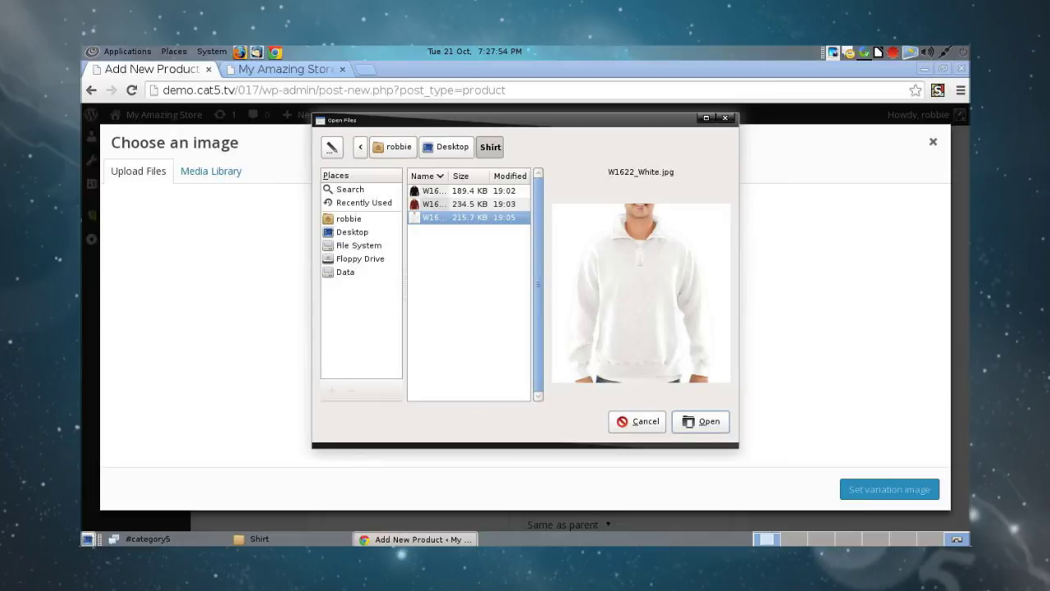
key(Up)
key(Up)
key(Down)
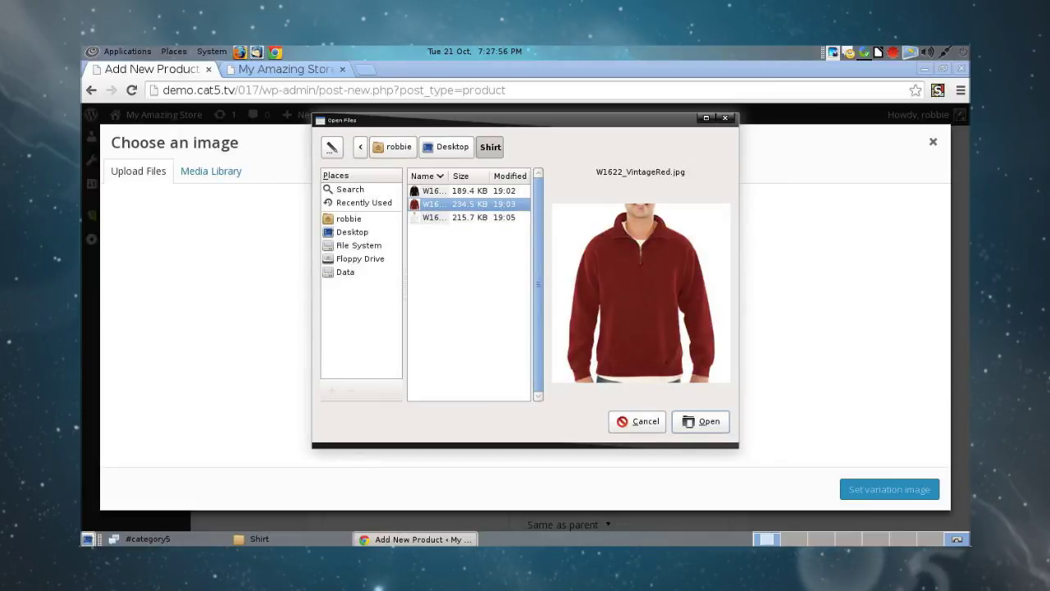
key(Down)
key(Return)
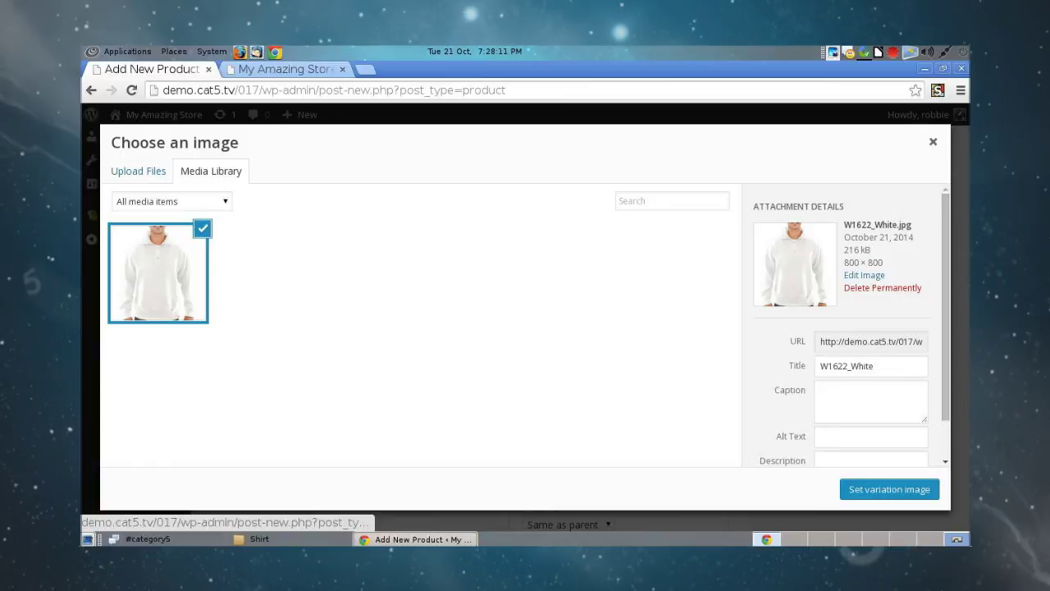
click(889, 489)
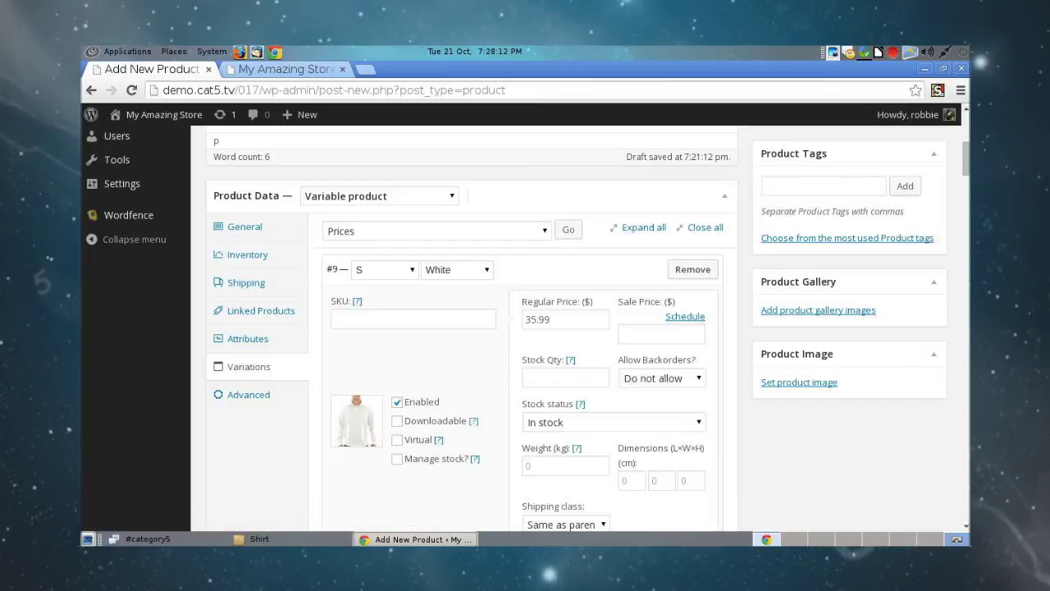
Set the already uploaded W1622_White picture as the image of the M White variation
scroll(525, 328, down, 3)
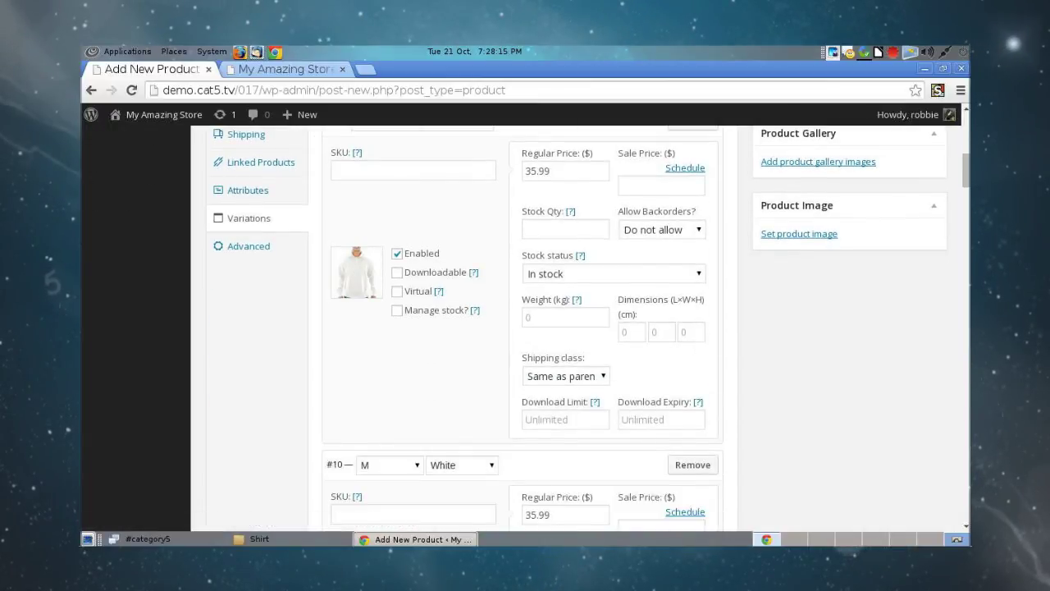
scroll(525, 329, up, 2)
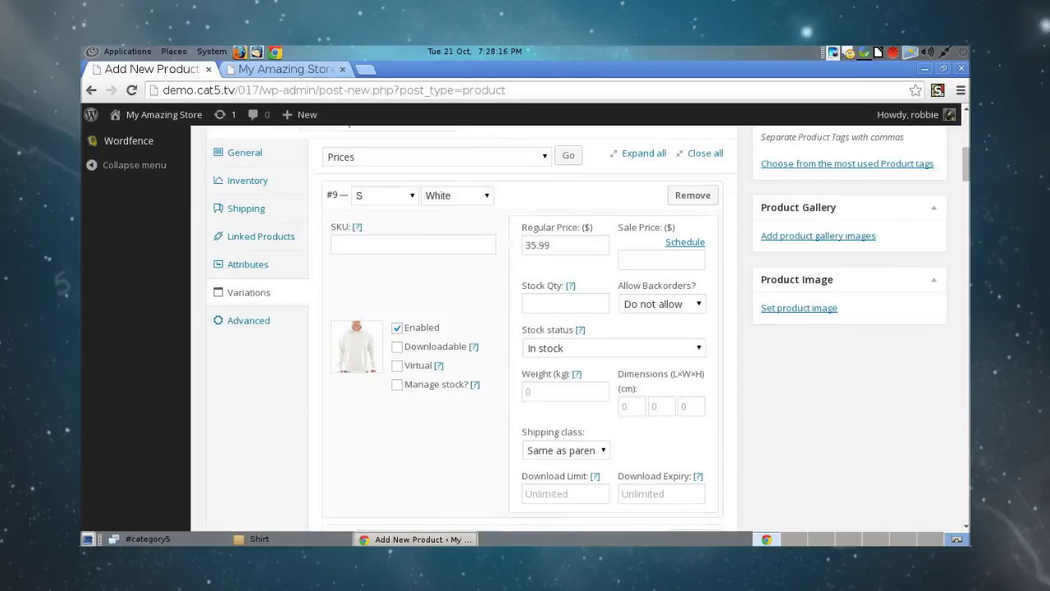
scroll(525, 328, down, 9)
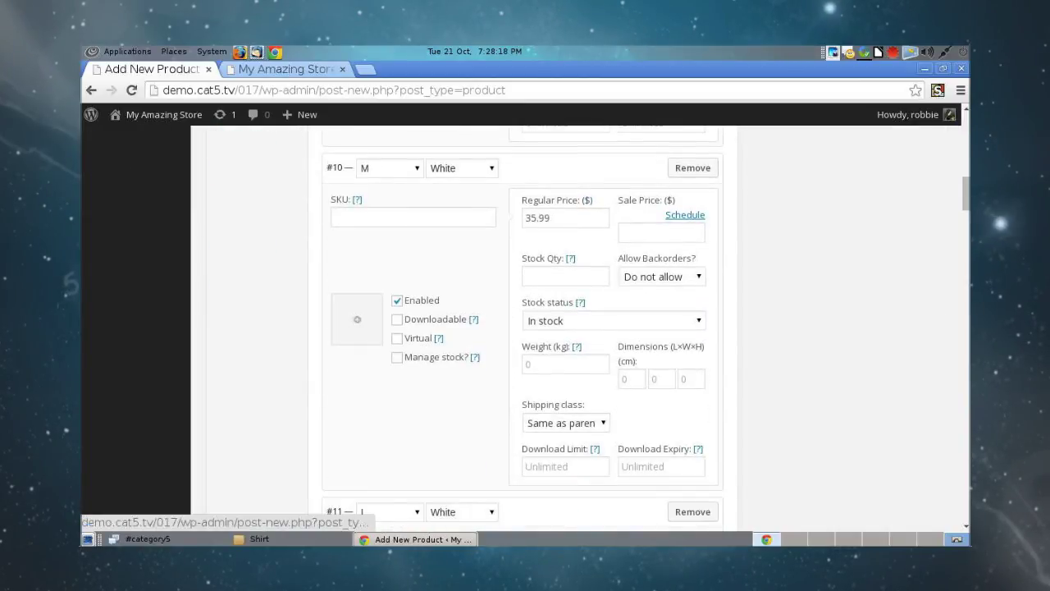
click(357, 319)
click(159, 273)
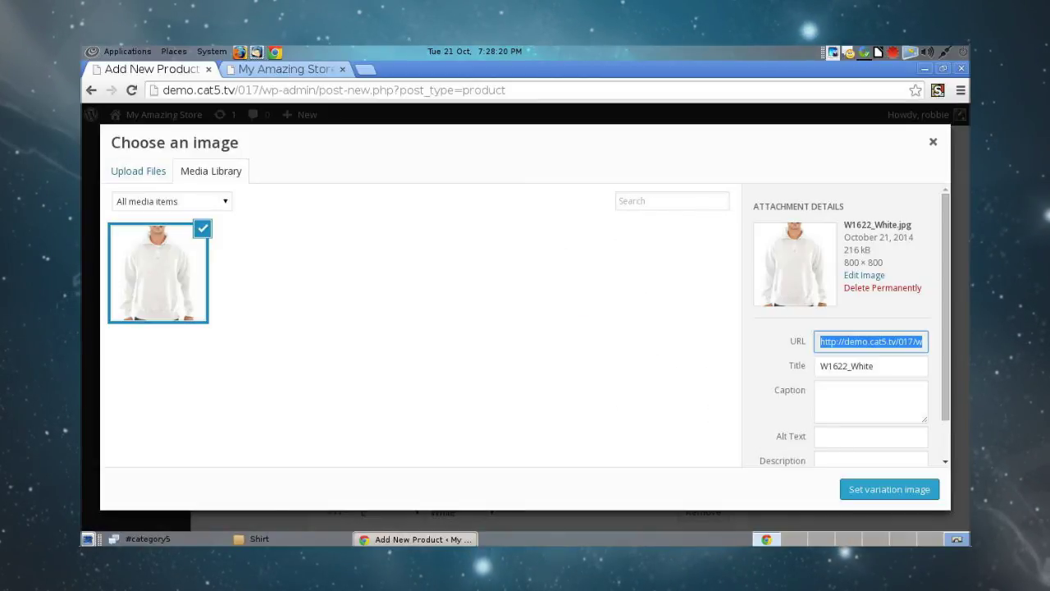
click(890, 489)
Assign the W1622_White picture from the media library to the L White and XL White variations
scroll(525, 328, down, 6)
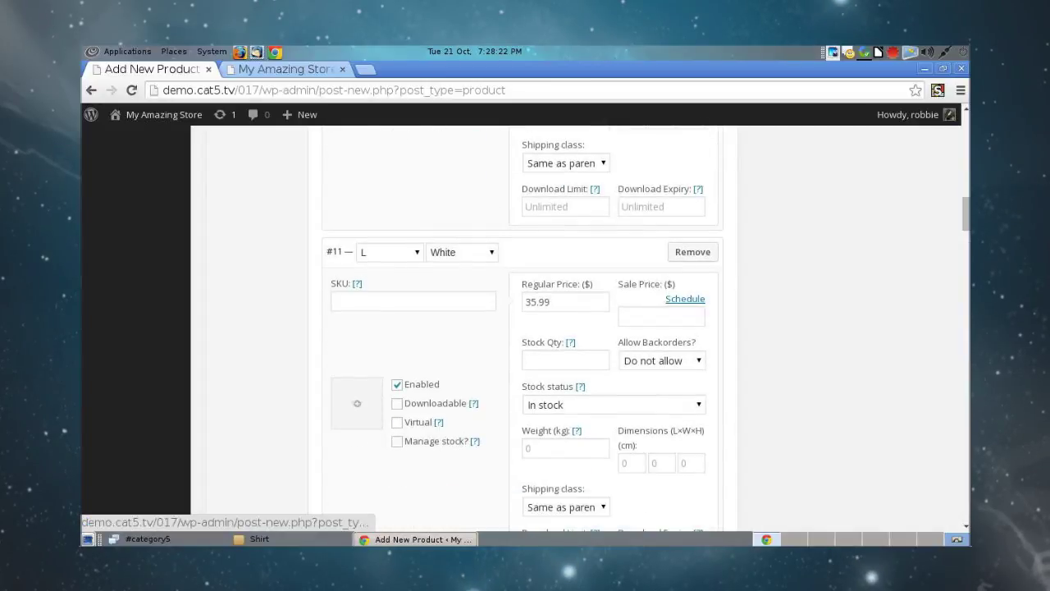
click(357, 402)
click(158, 273)
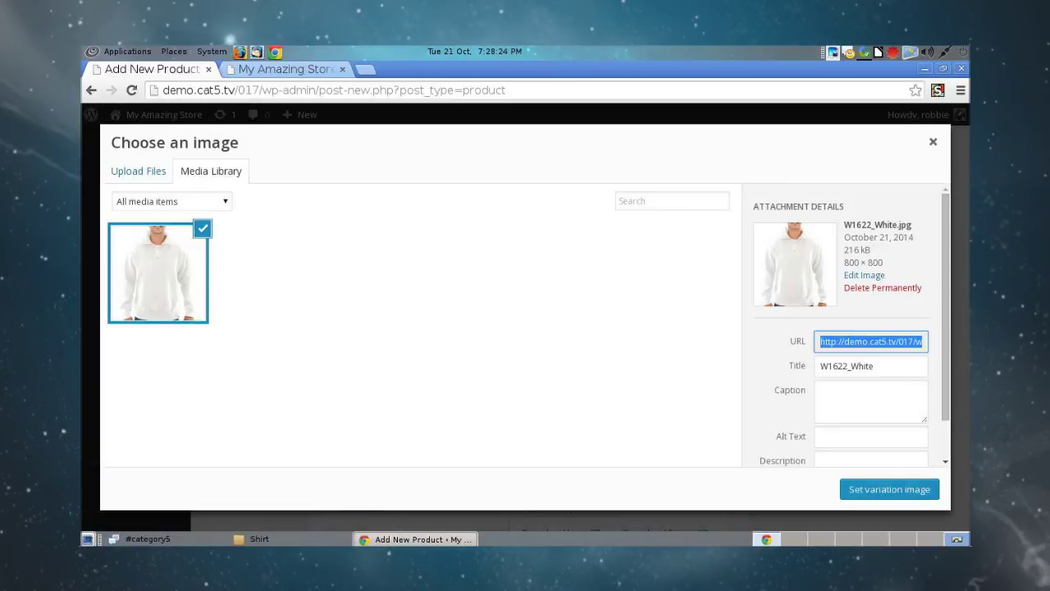
click(889, 489)
scroll(357, 376, down, 9)
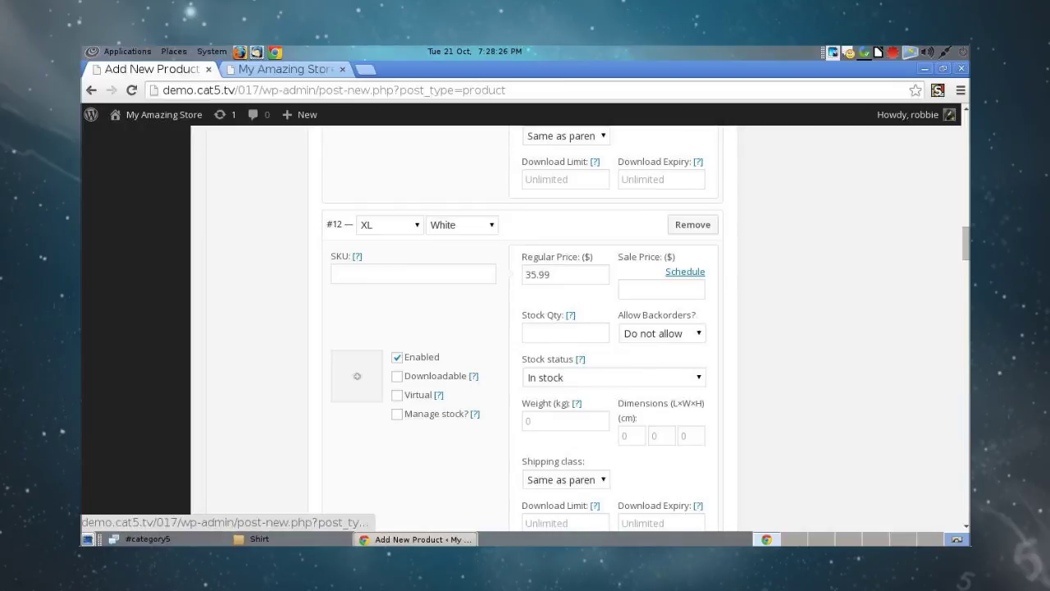
click(357, 375)
click(158, 273)
click(890, 489)
Upload W1622_VintageRed.jpg from the Shirt folder and set it as the image of the S Red variation
scroll(357, 349, down, 9)
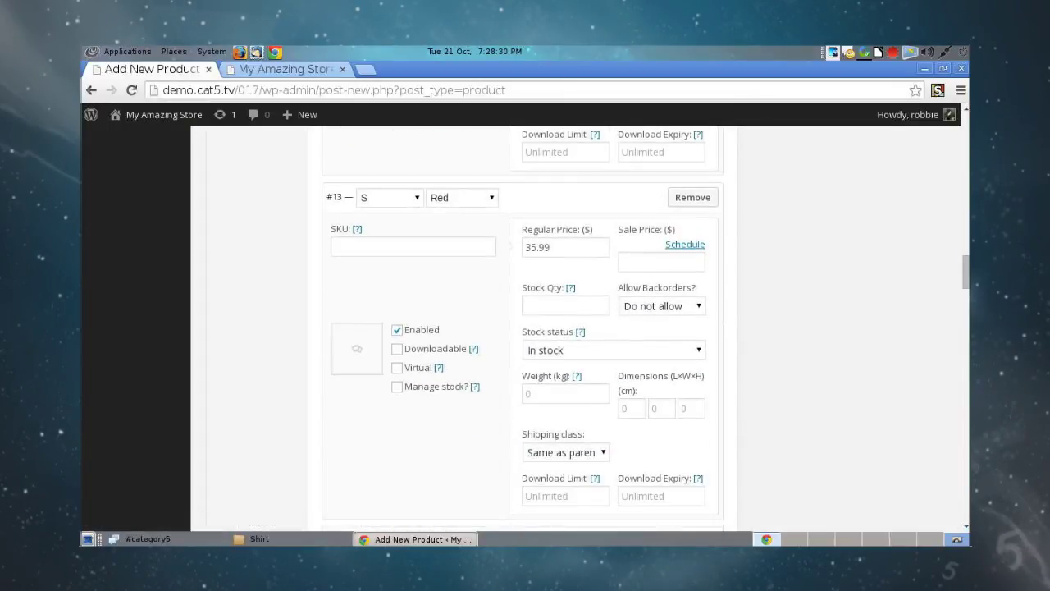
click(357, 349)
click(138, 170)
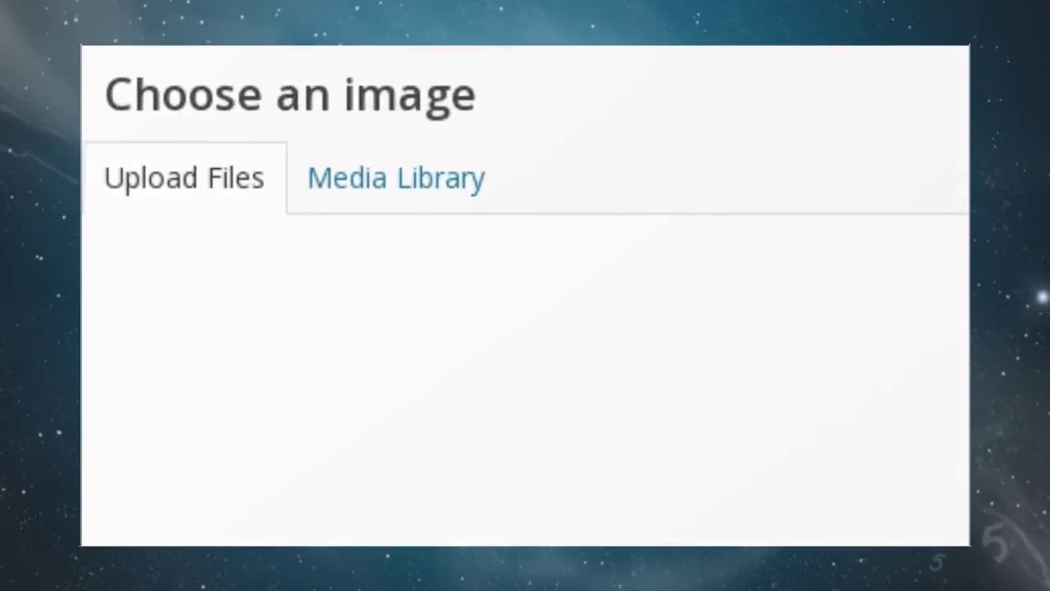
click(536, 342)
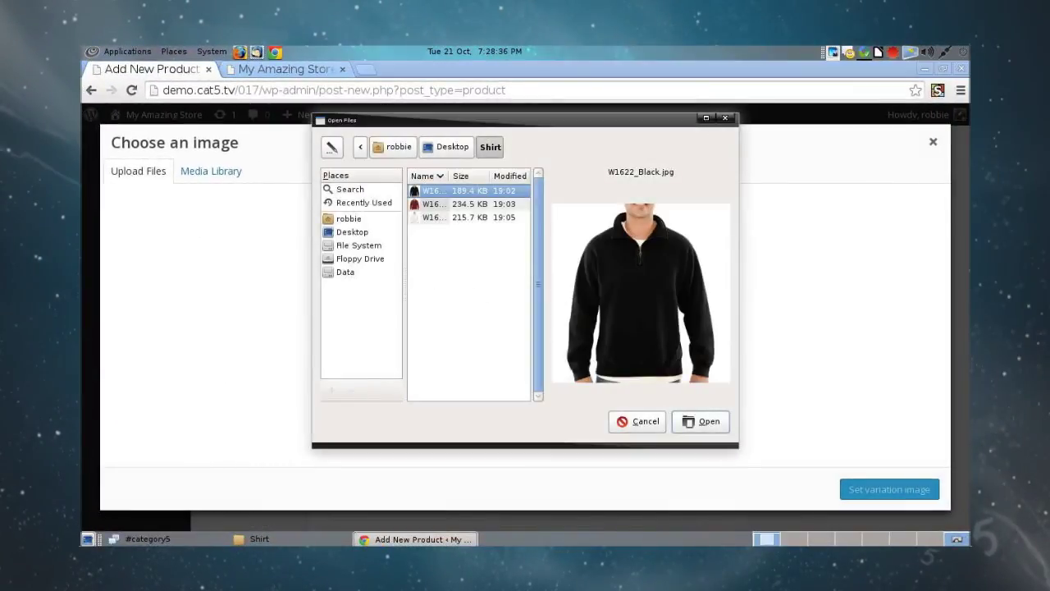
click(433, 203)
click(703, 421)
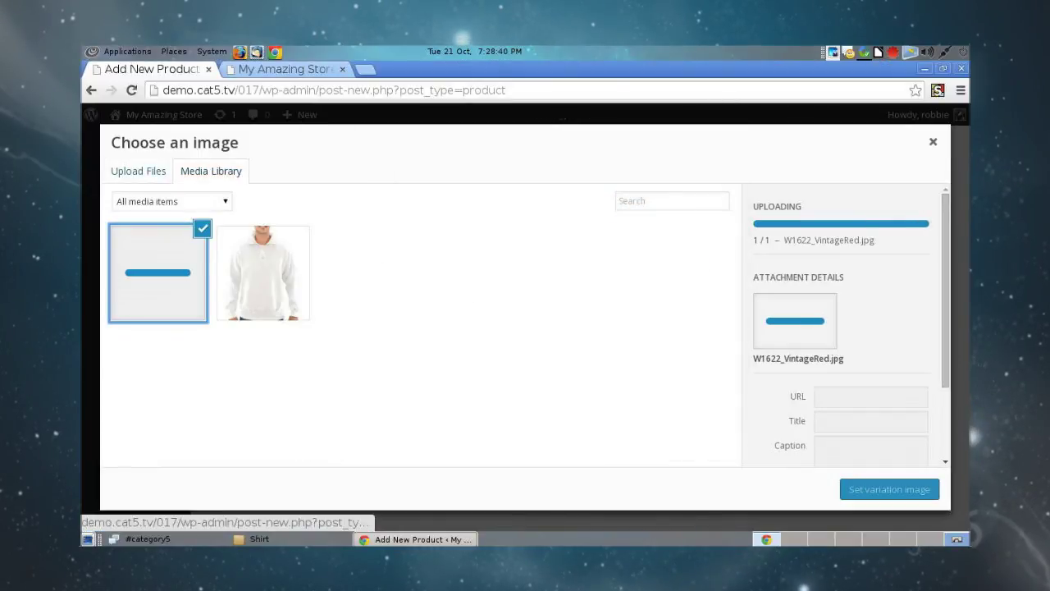
click(889, 489)
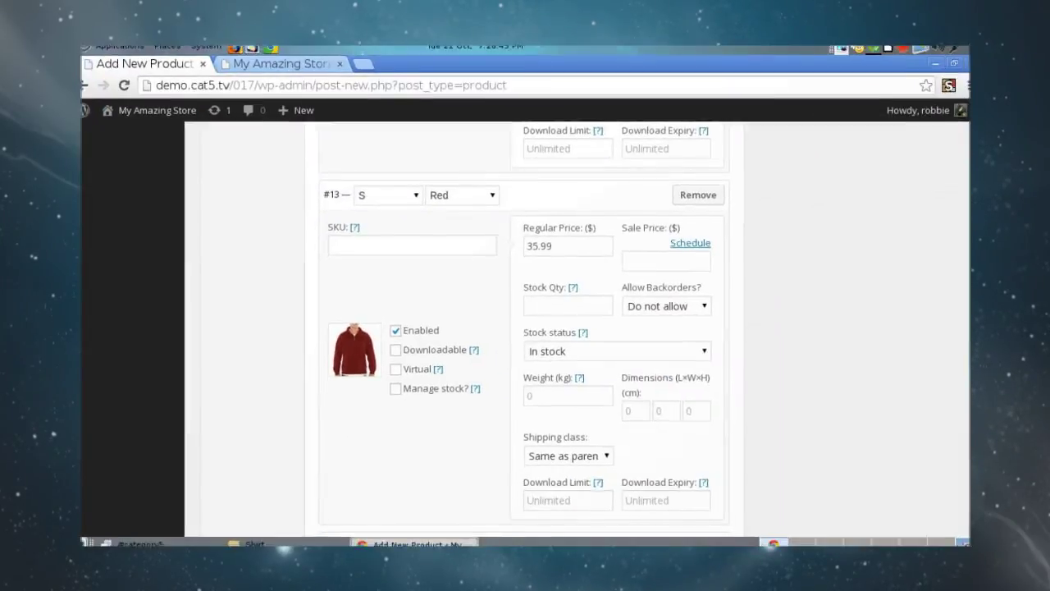
Upload W1622_Black.jpg from the Shirt folder and set it as the image of the S Black variation
scroll(525, 328, down, 4)
scroll(525, 328, down, 4)
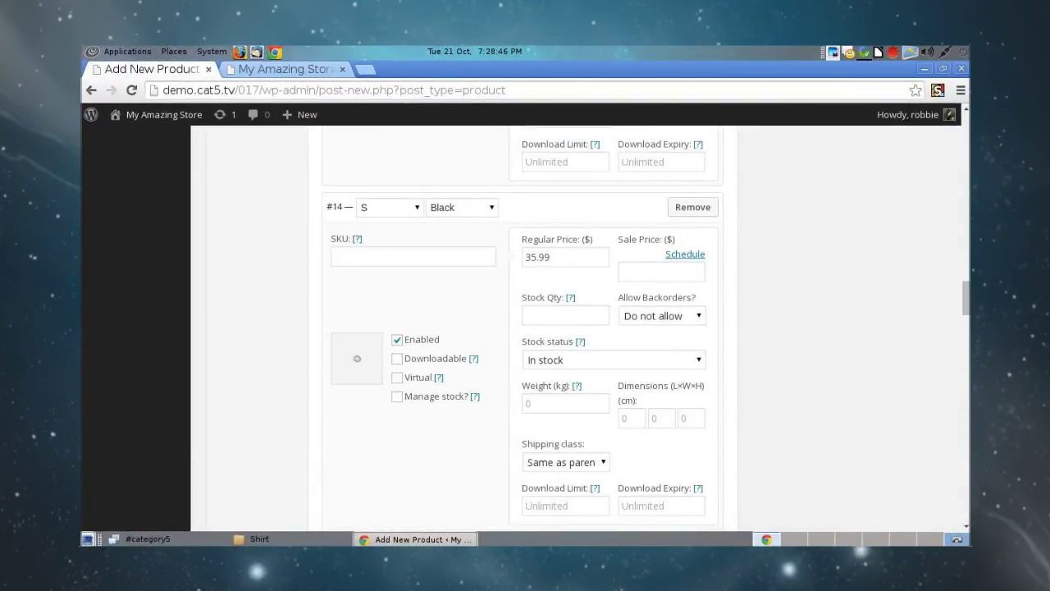
click(357, 359)
click(138, 170)
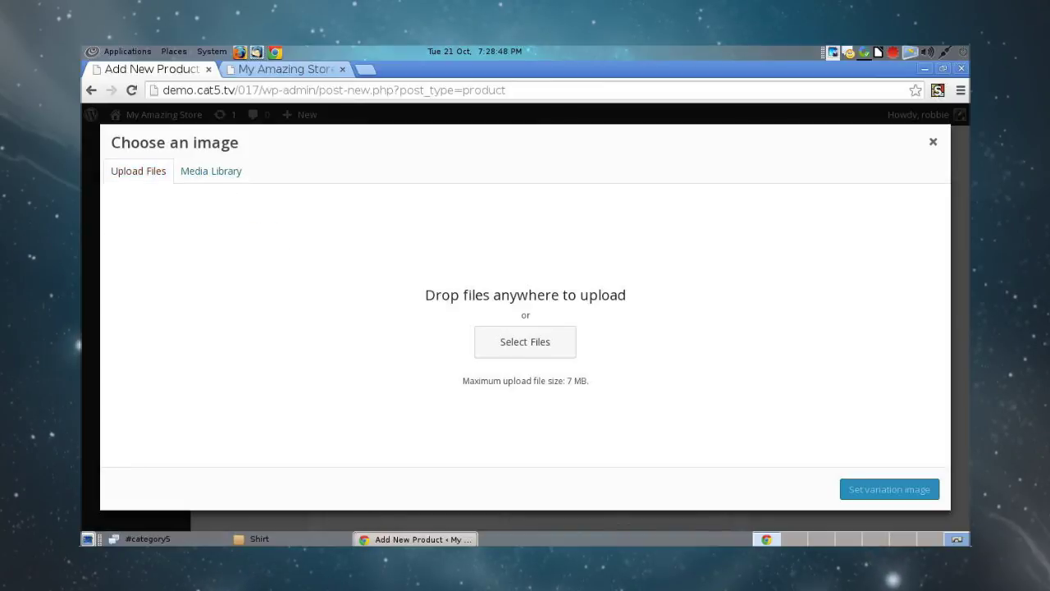
click(525, 339)
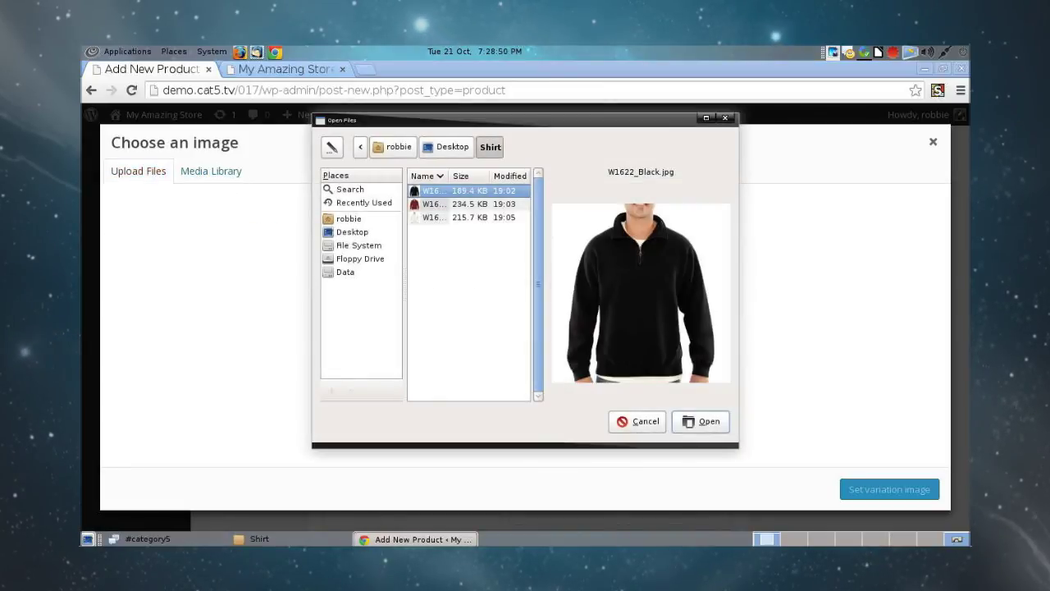
key(Return)
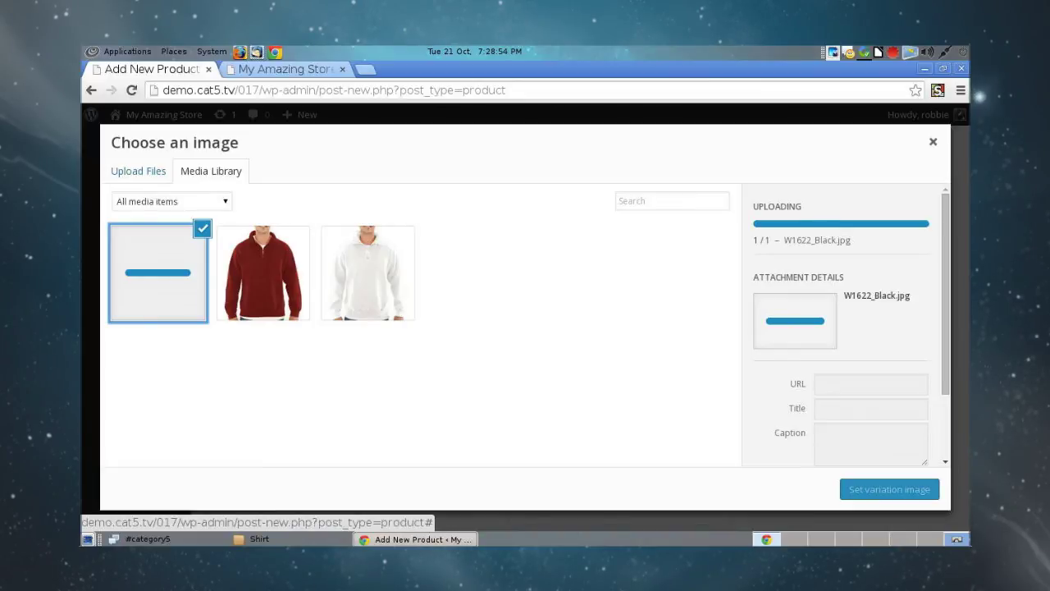
click(890, 489)
Set the W1622_VintageRed picture from the media library as the image of the M Red variation
scroll(525, 329, down, 7)
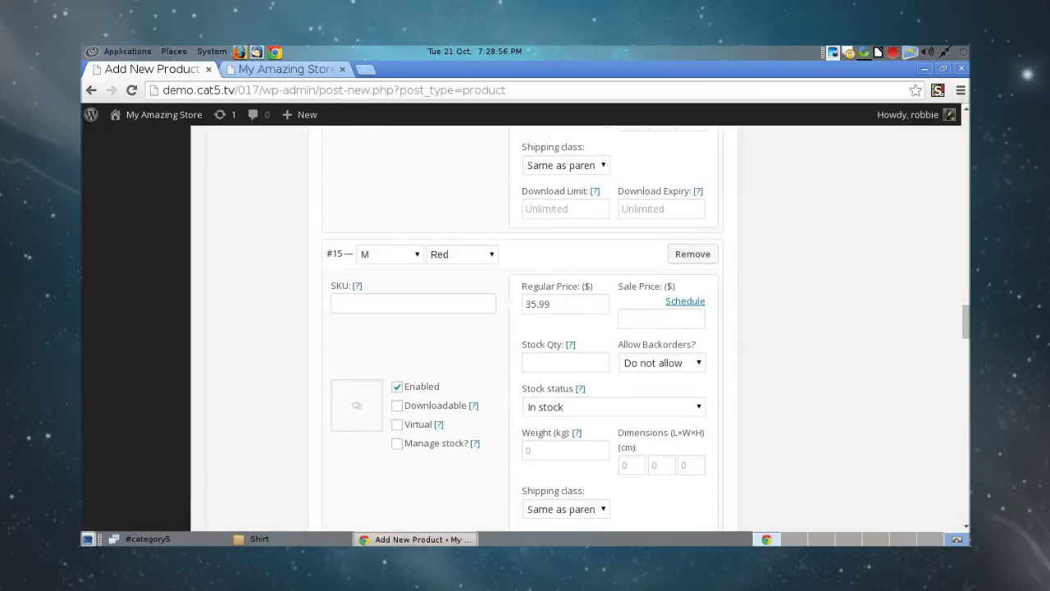
click(357, 405)
click(264, 274)
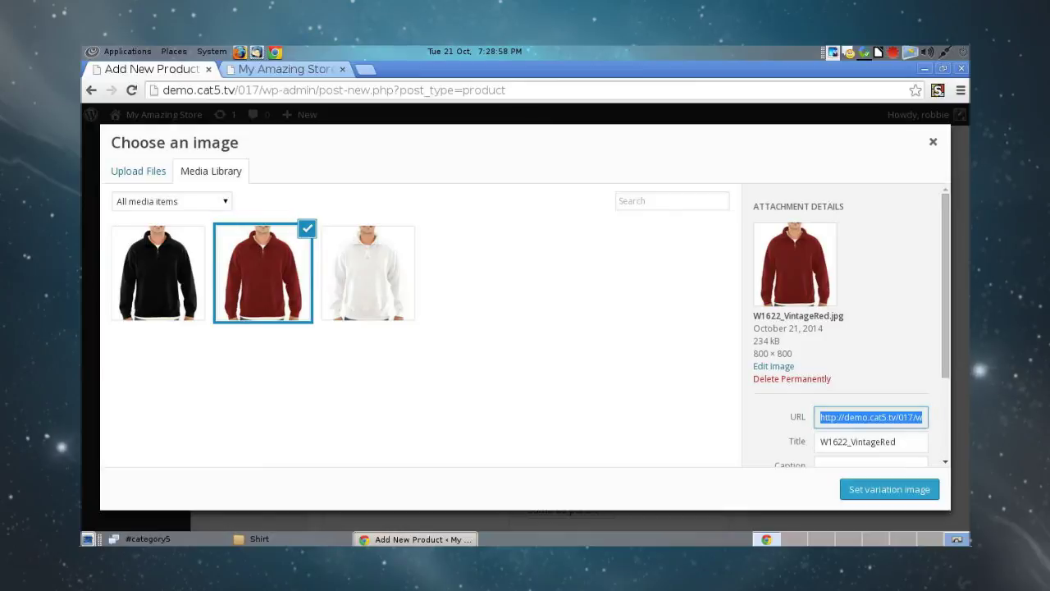
click(889, 489)
Set the W1622_Black picture from the media library as the image of the M Black variation
scroll(525, 329, down, 3)
scroll(526, 328, up, 2)
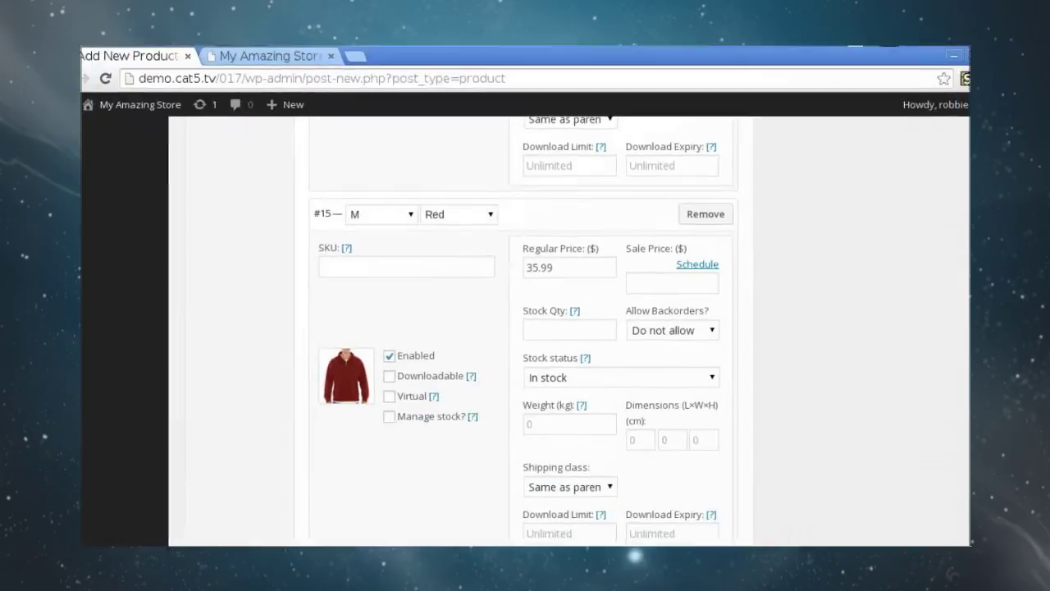
scroll(525, 328, down, 3)
scroll(525, 329, down, 3)
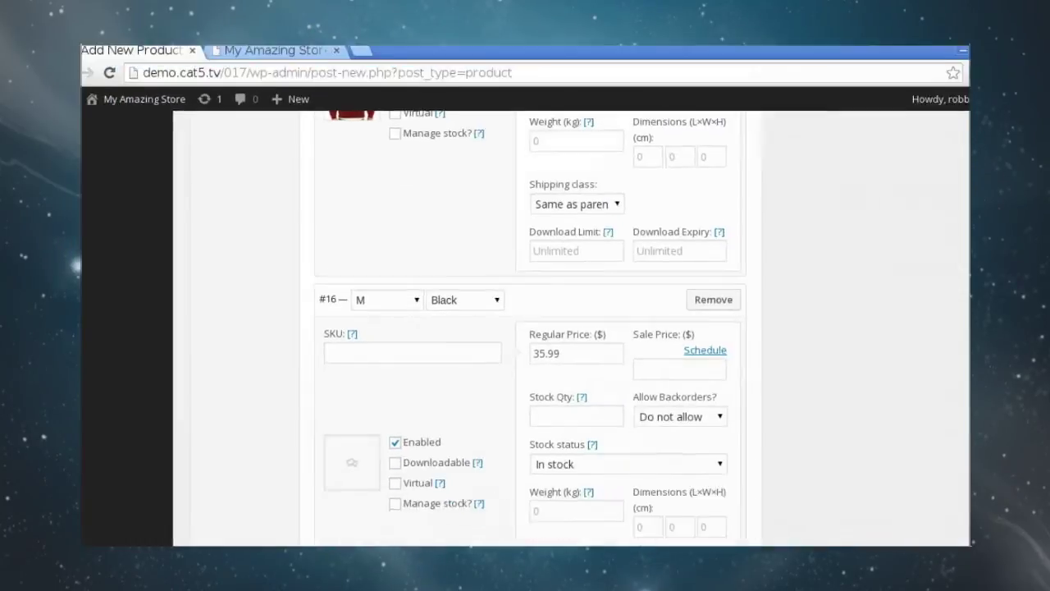
click(356, 453)
click(157, 272)
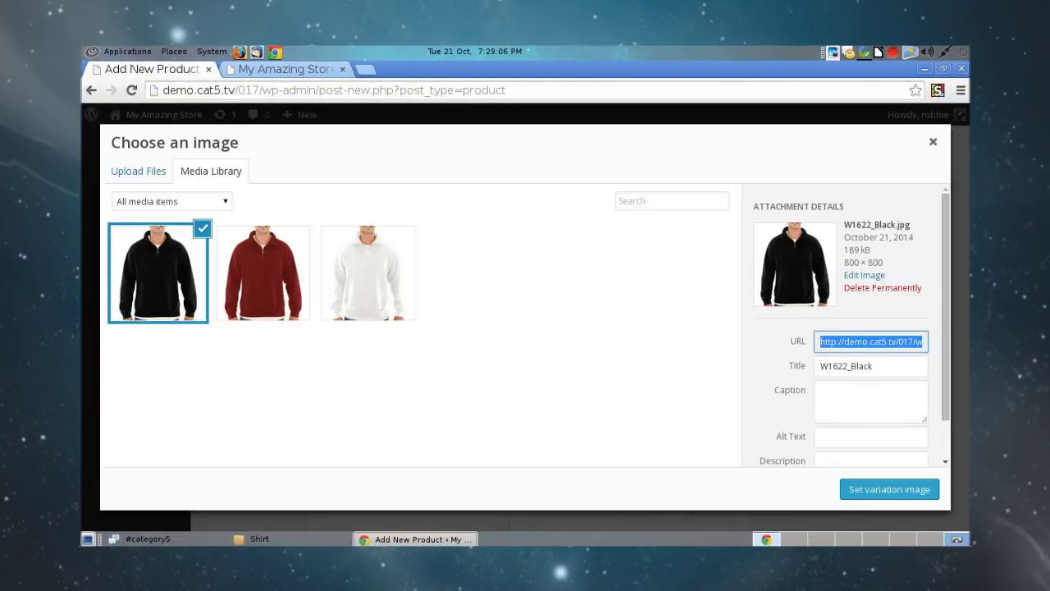
click(890, 489)
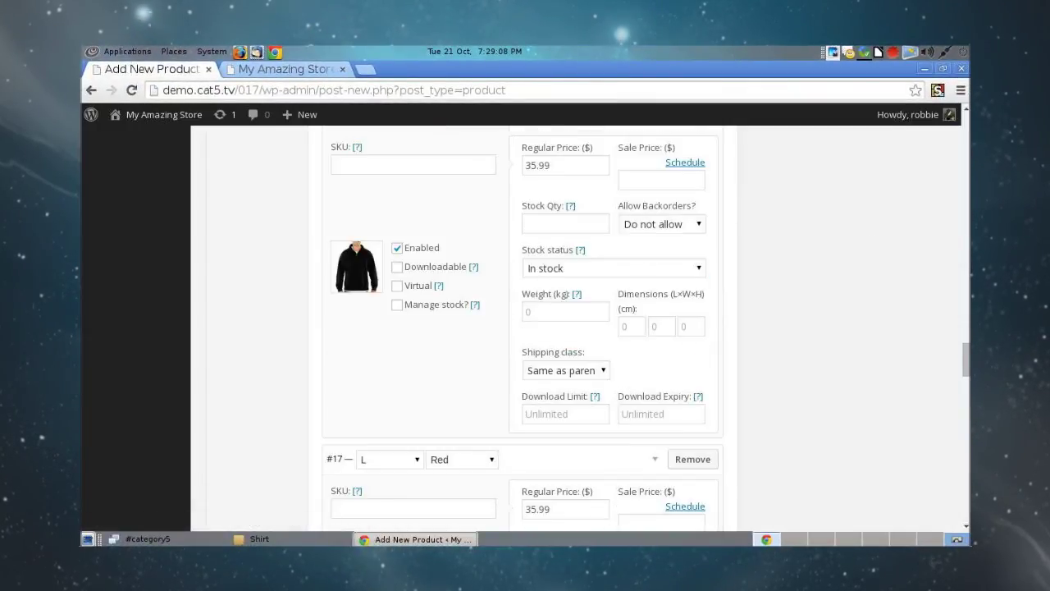